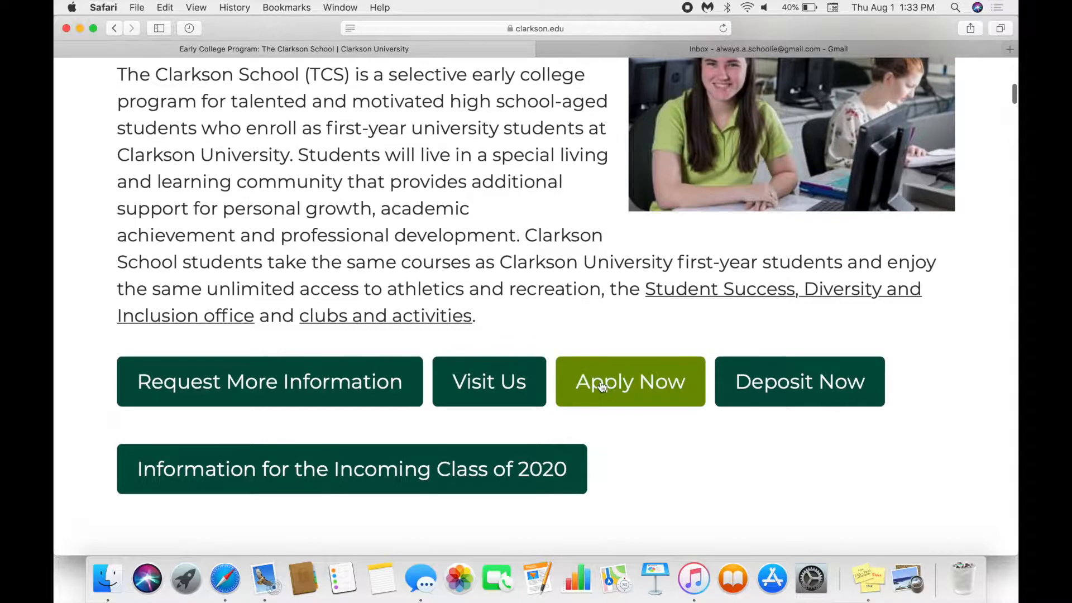
- Start a new applicant account with the applicant's e-mail and sample first and last names
click(451, 300)
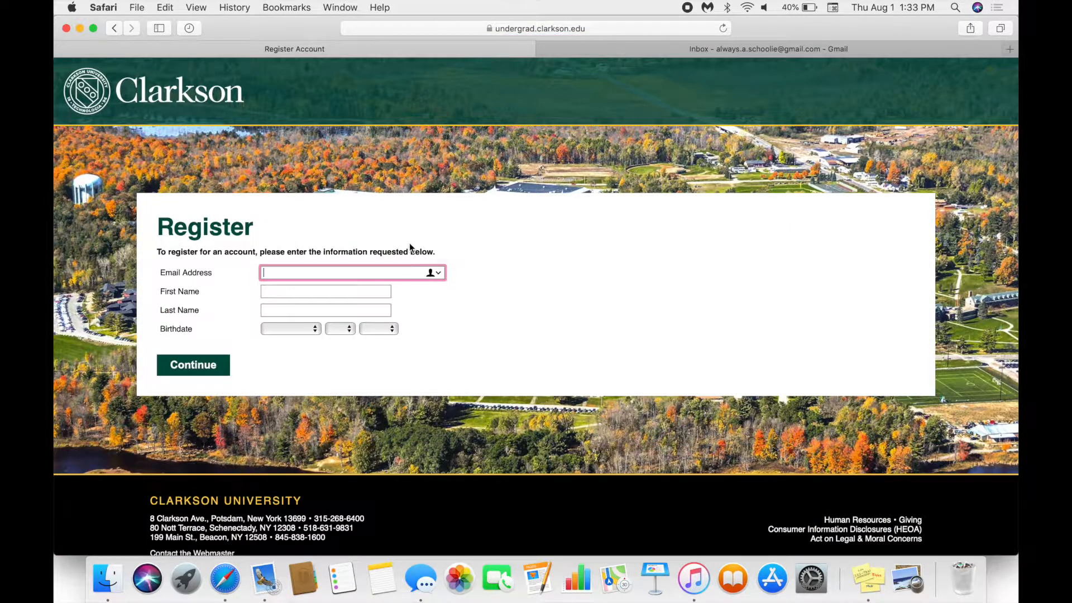
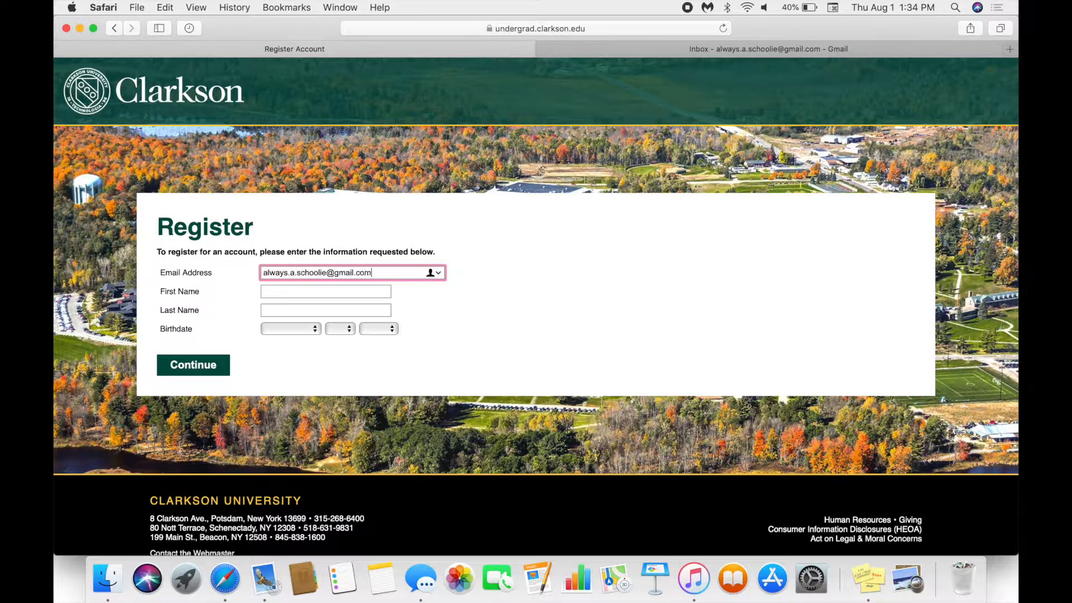
key(Tab)
text(exampl)
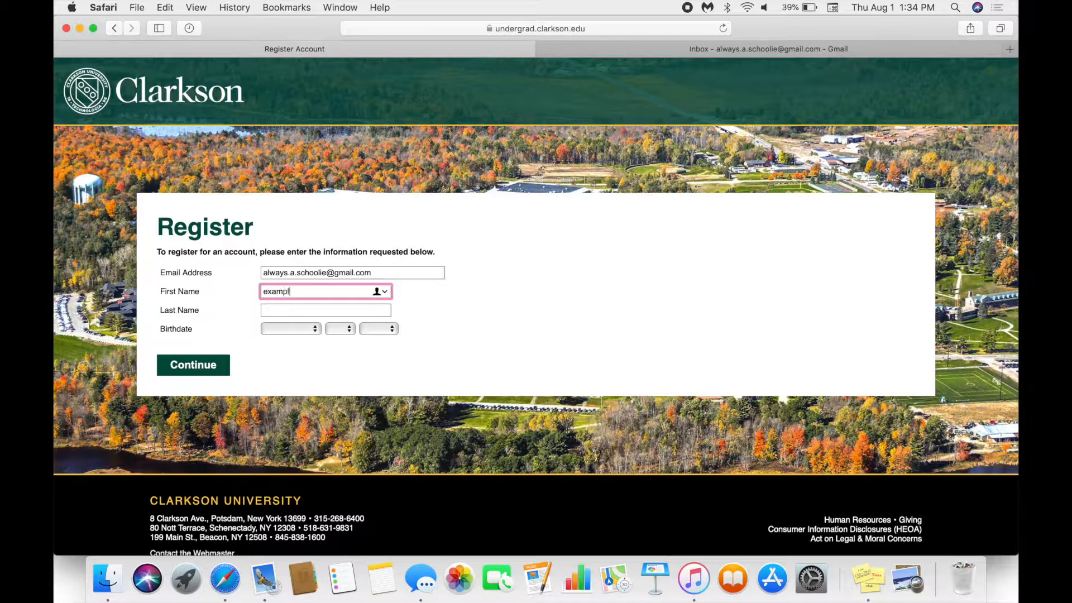
text(efirst)
click(360, 312)
text(examplelast)
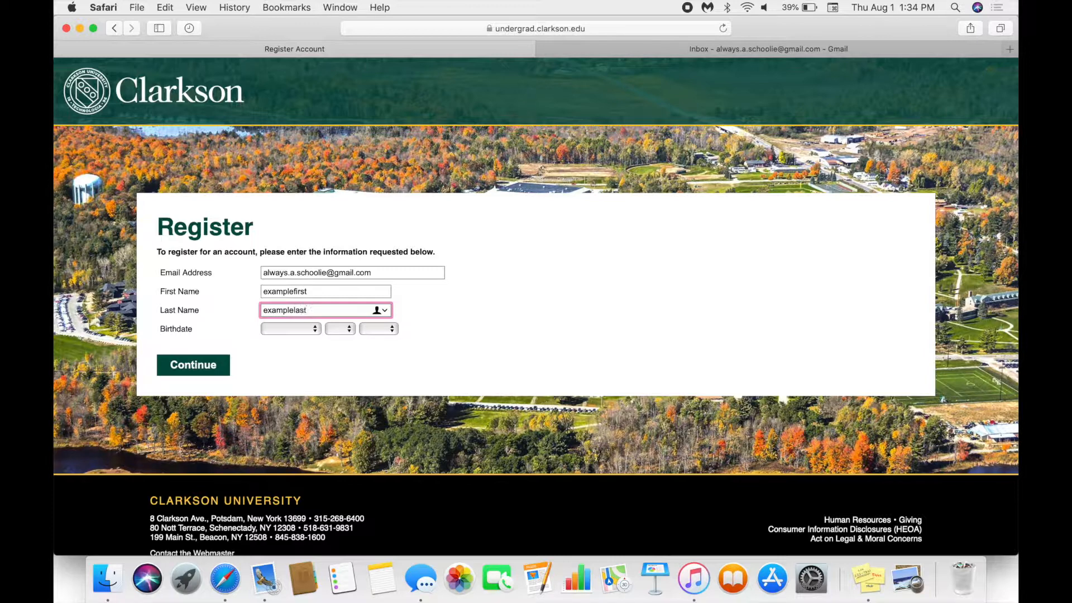
- Set the birthdate to January 1, 2002 and submit the registration
click(303, 329)
click(302, 342)
click(335, 329)
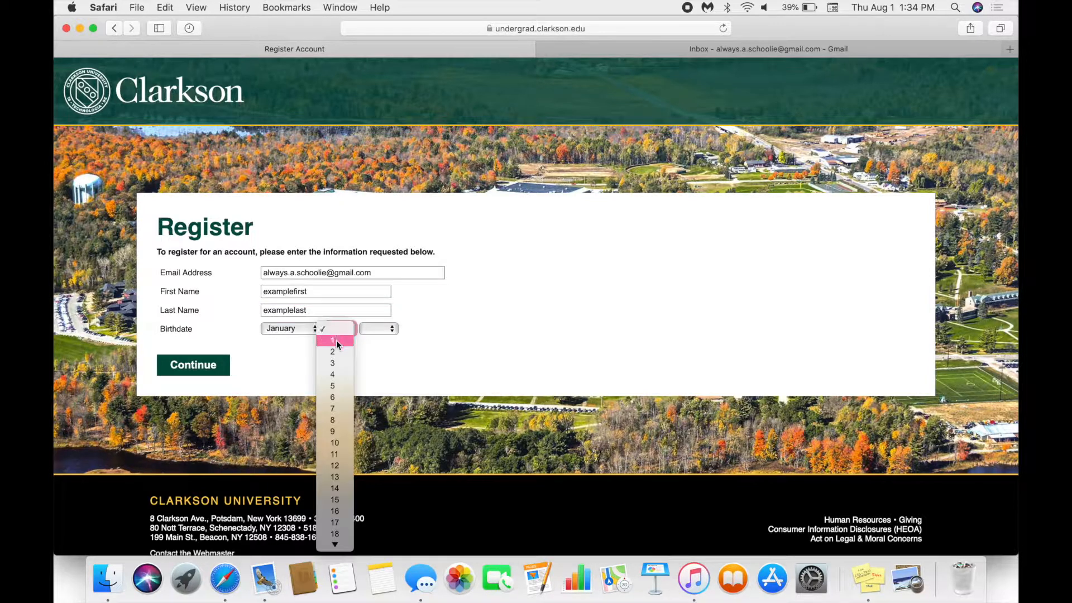
click(340, 340)
click(370, 329)
click(373, 534)
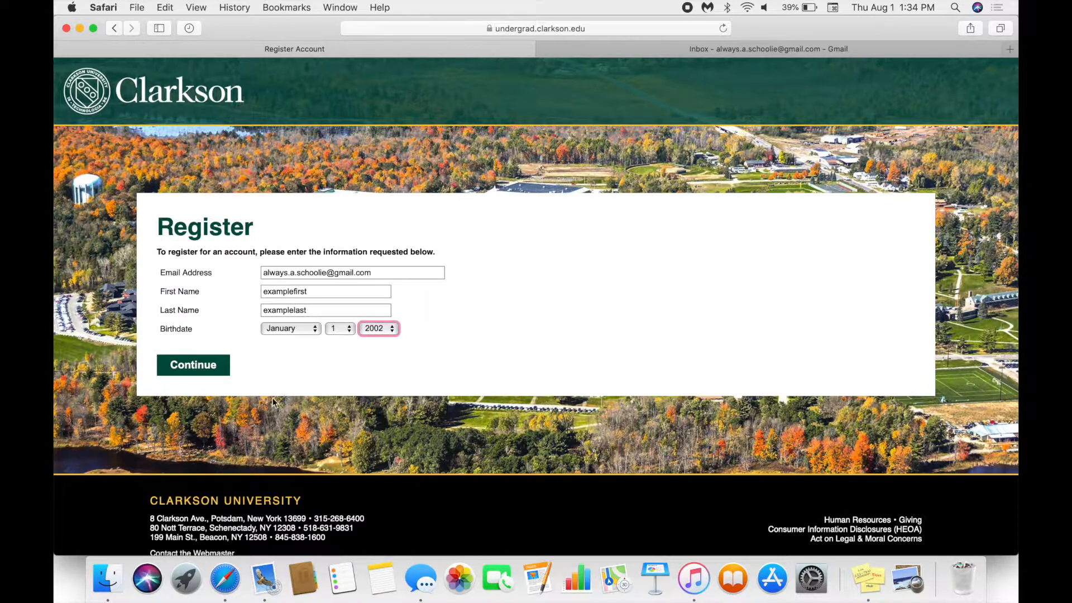
click(187, 370)
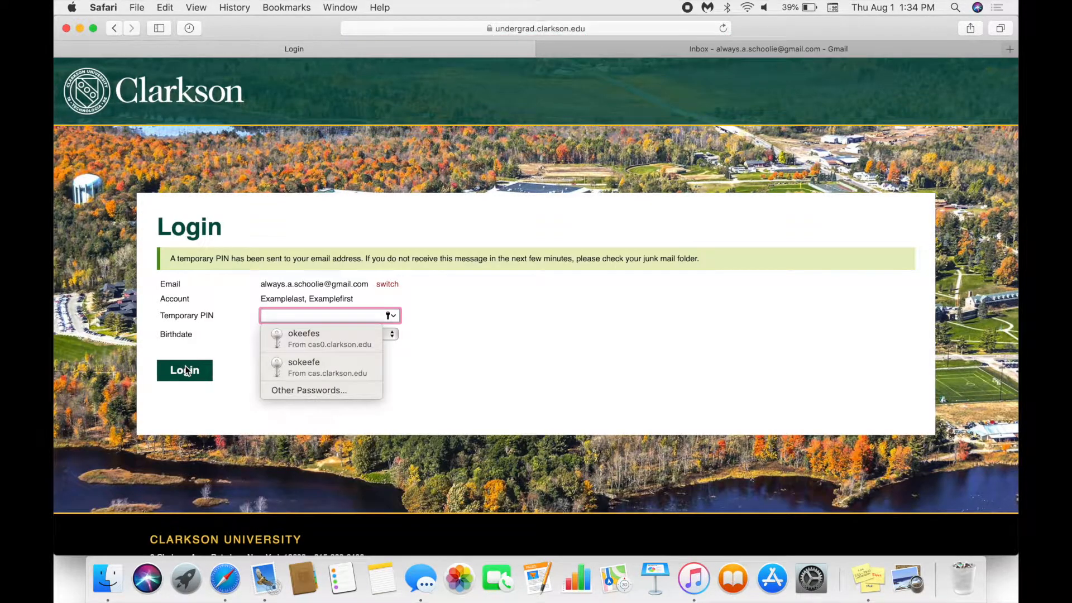
- In Gmail, open the Clarkson account email and follow its activation link
click(541, 347)
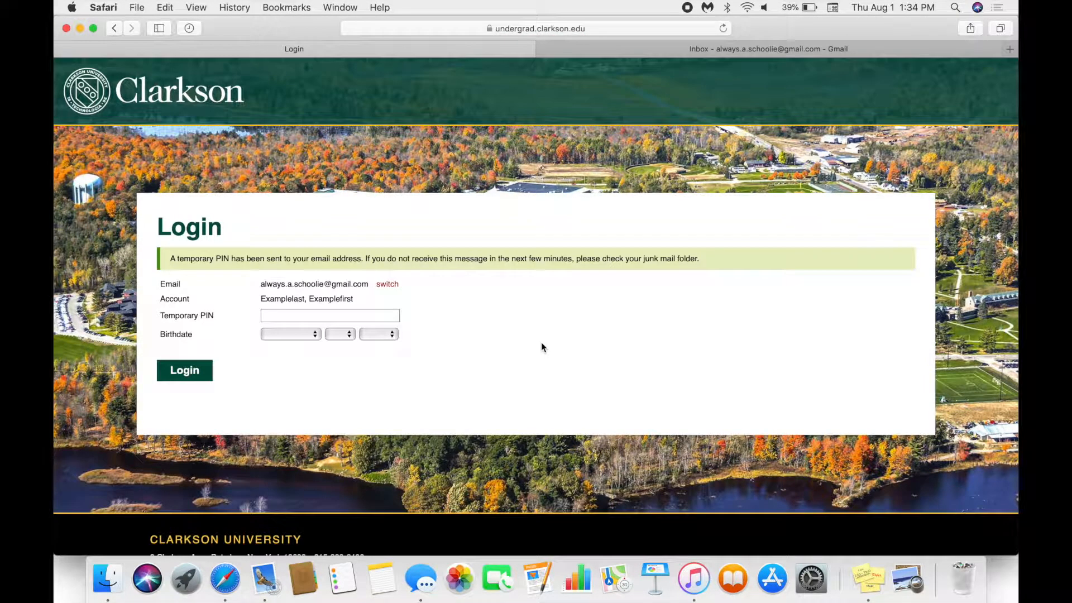
click(682, 53)
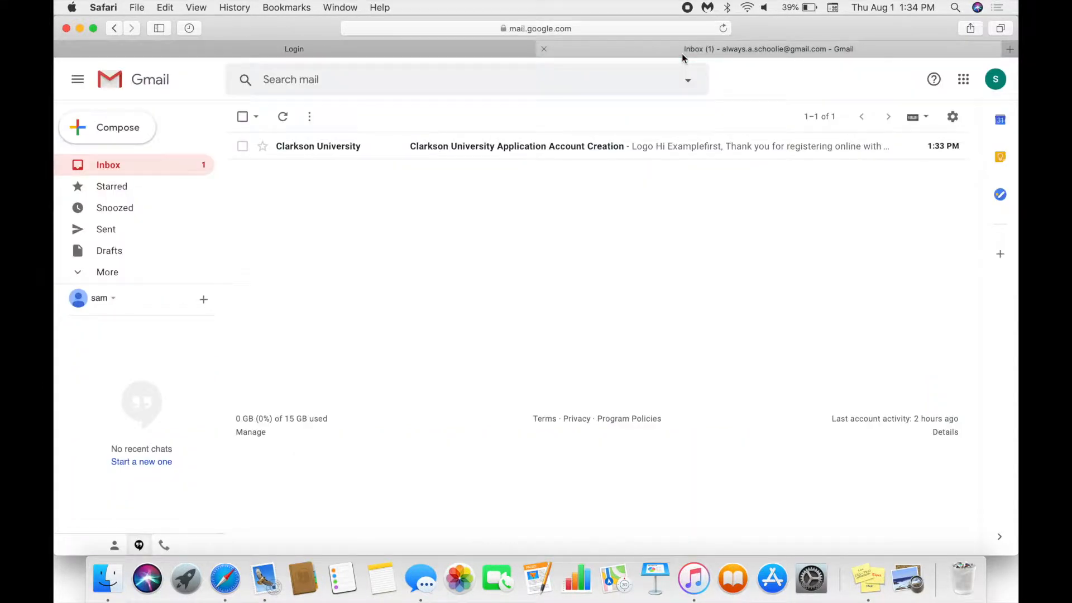
click(518, 147)
scroll(583, 329, down, 3)
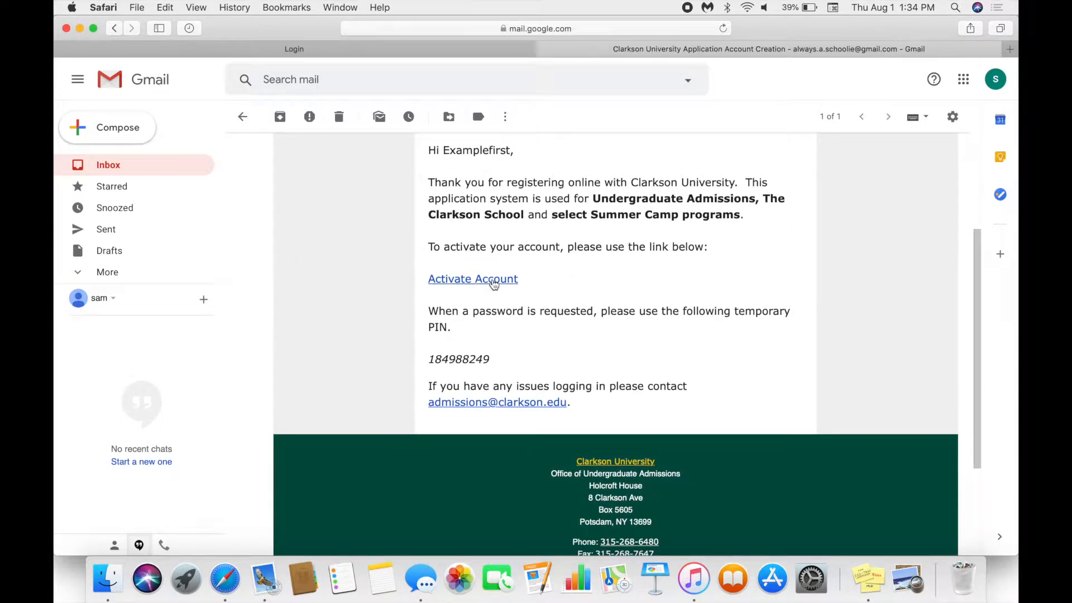
click(493, 281)
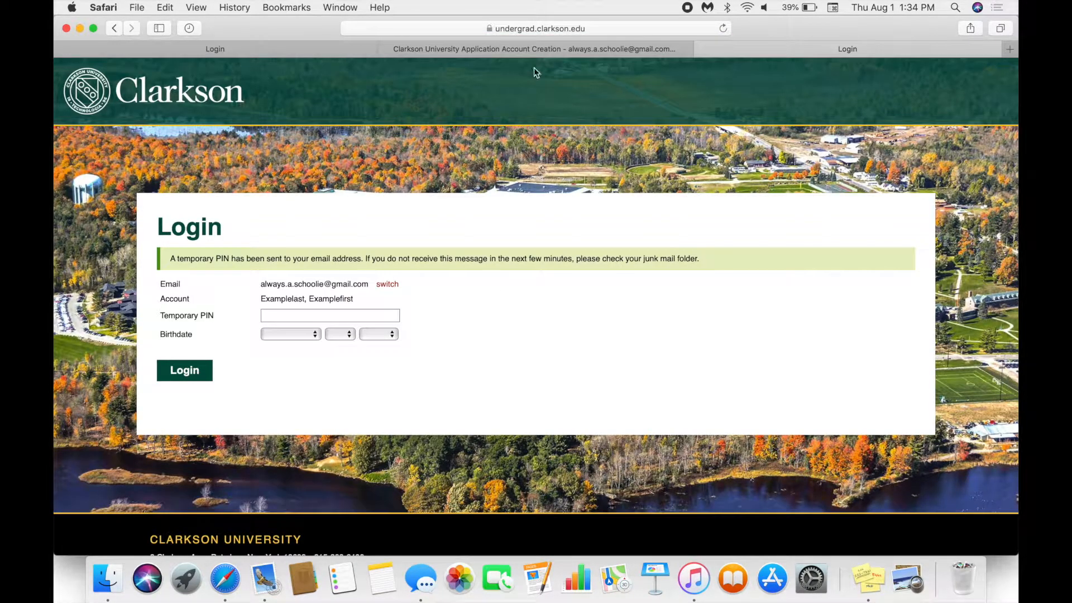
- Copy the temporary PIN from the email and return to the new login page's PIN field
click(525, 49)
drag(491, 360, 431, 360)
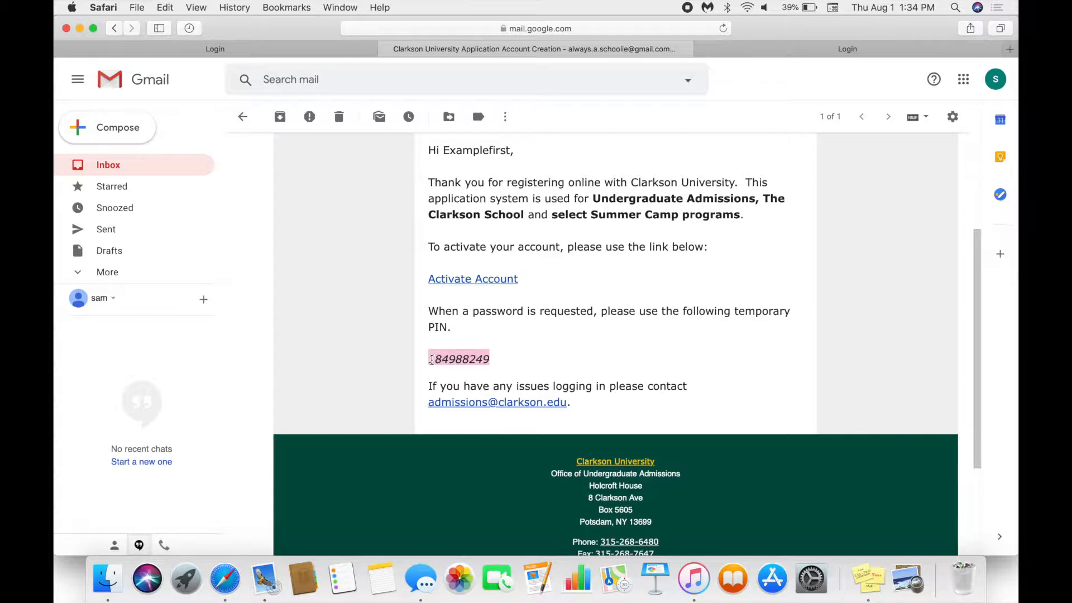
click(763, 48)
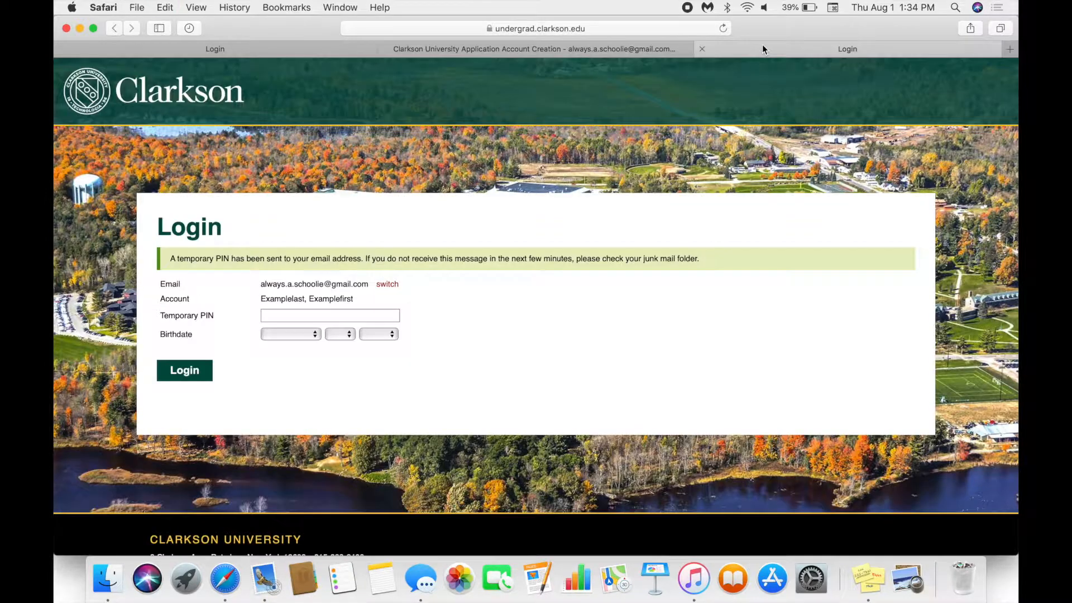
click(353, 315)
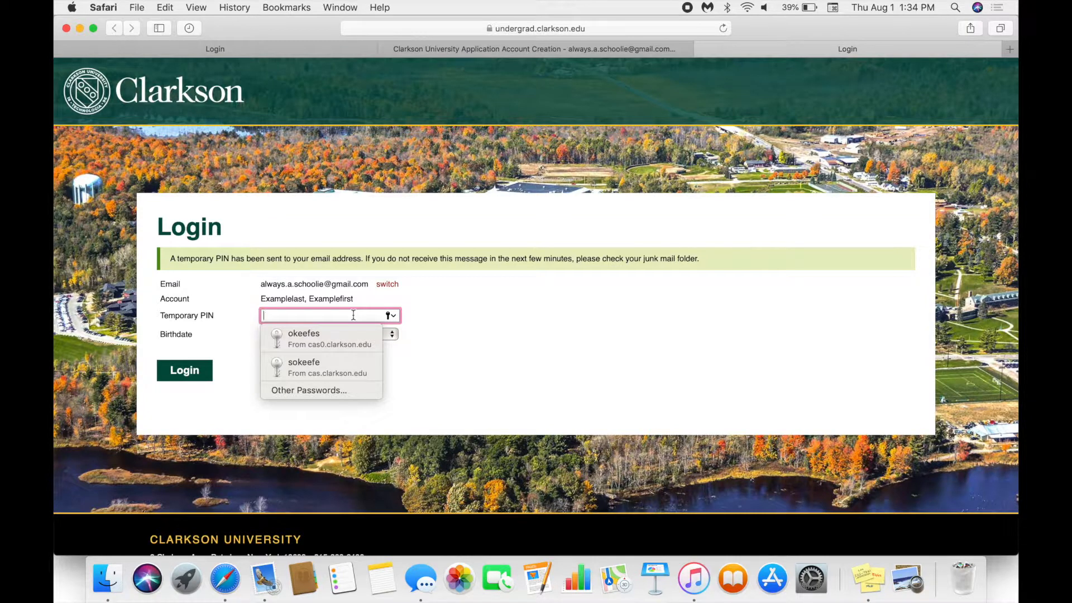
- Log in with the pasted temporary PIN and birthdate January 1, 2002, closing the old login tab
key(cmd+v)
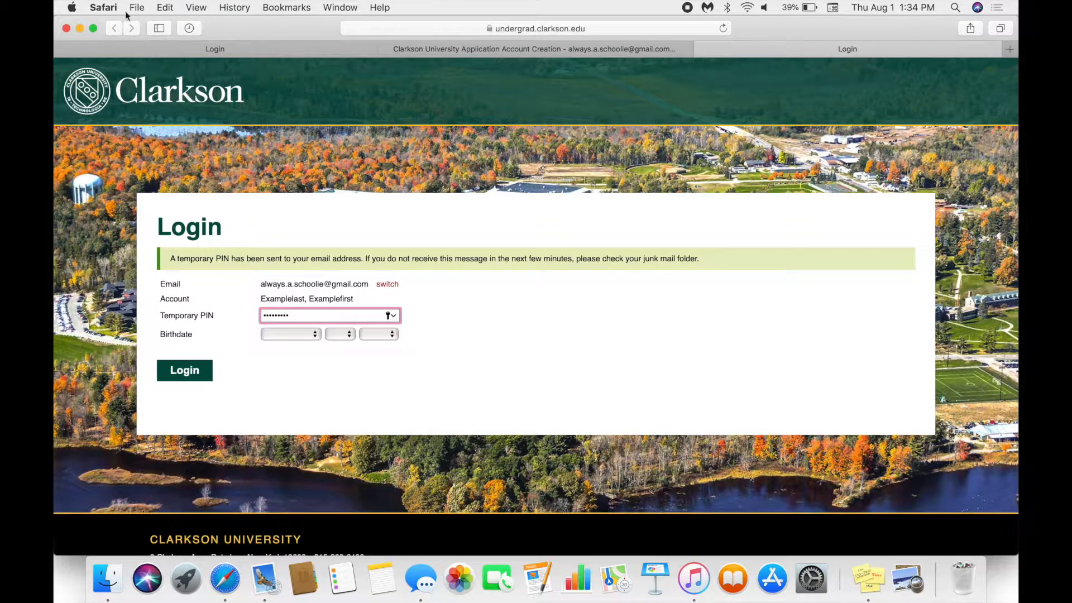
click(65, 49)
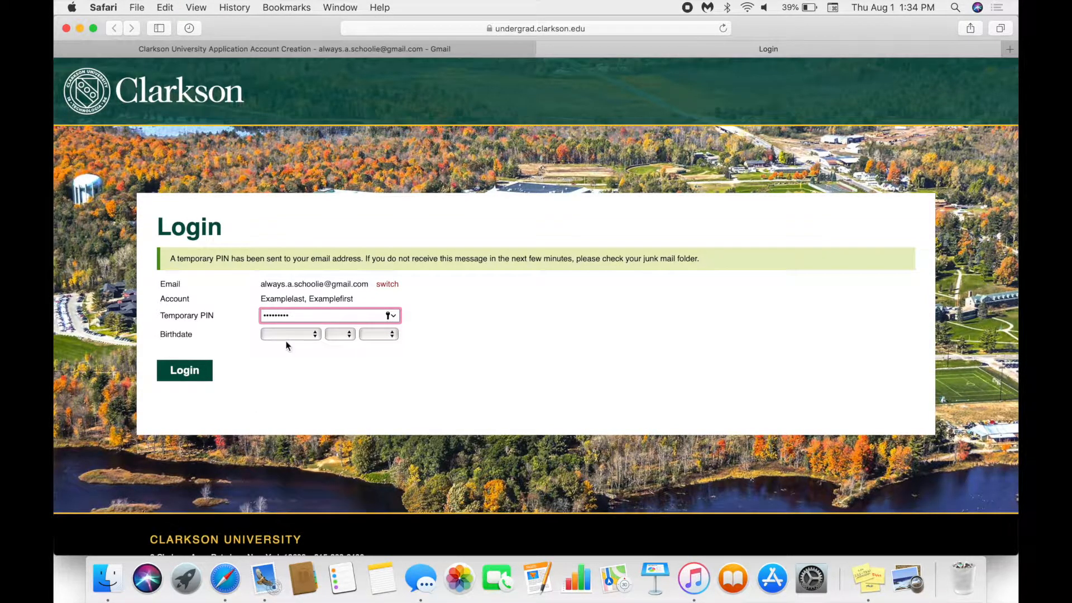
click(300, 334)
click(298, 346)
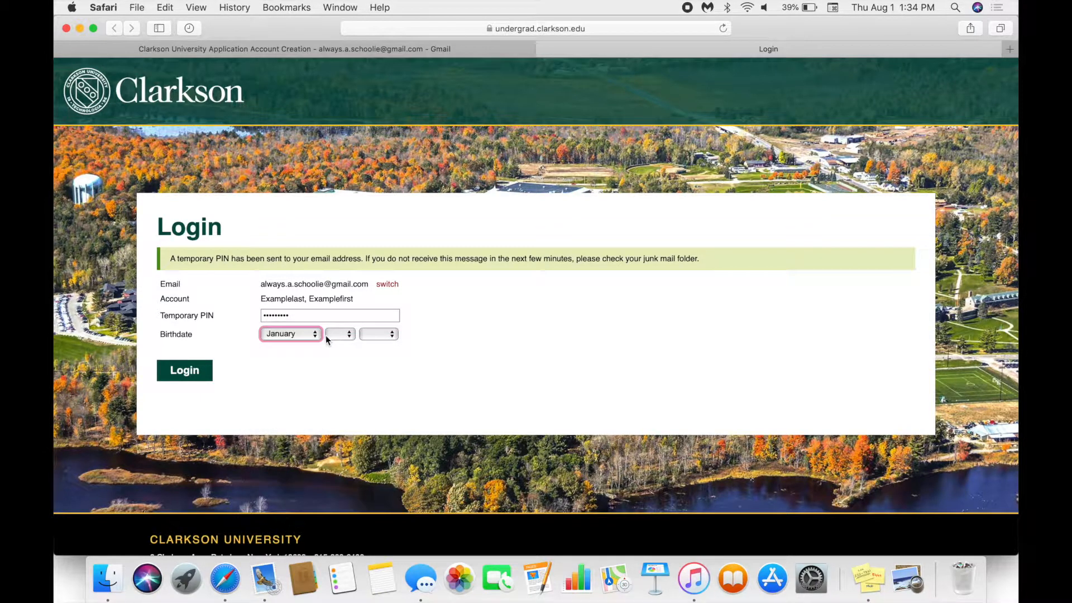
click(335, 334)
click(333, 343)
click(369, 336)
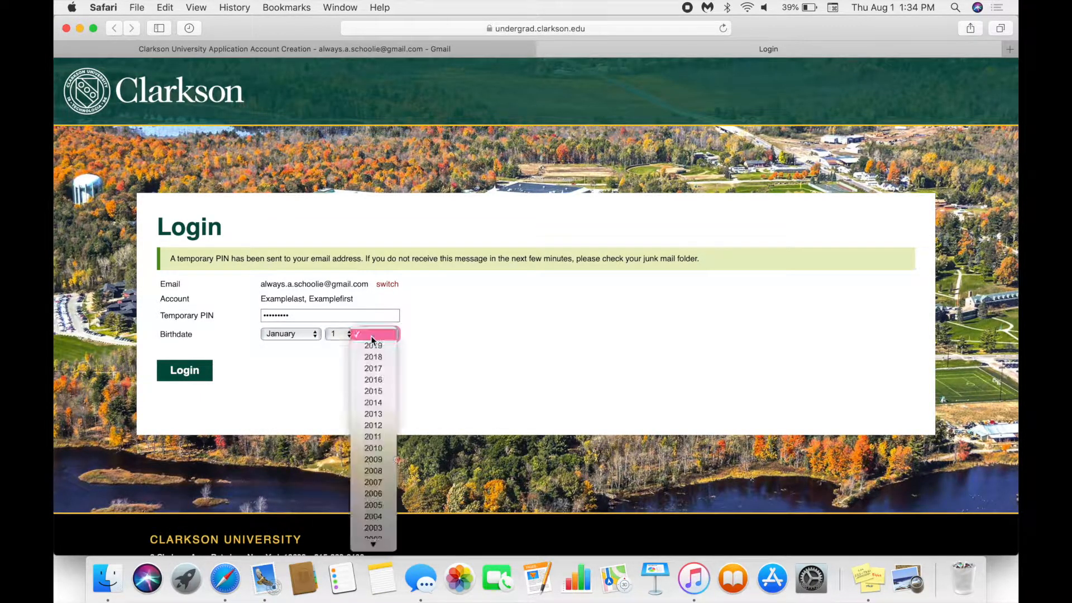
scroll(383, 521, down, 1)
click(383, 526)
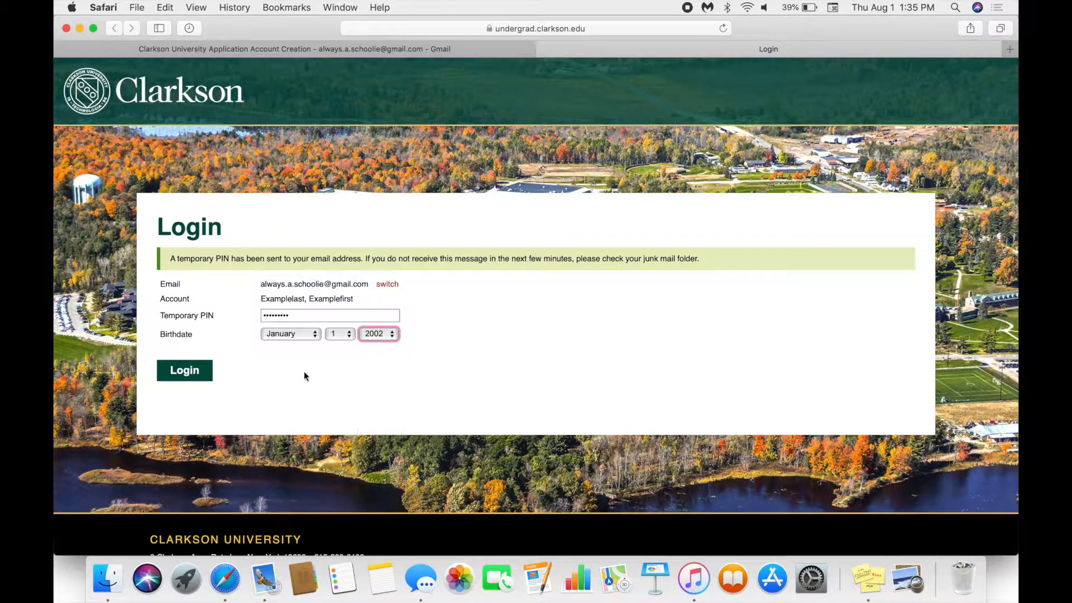
click(186, 372)
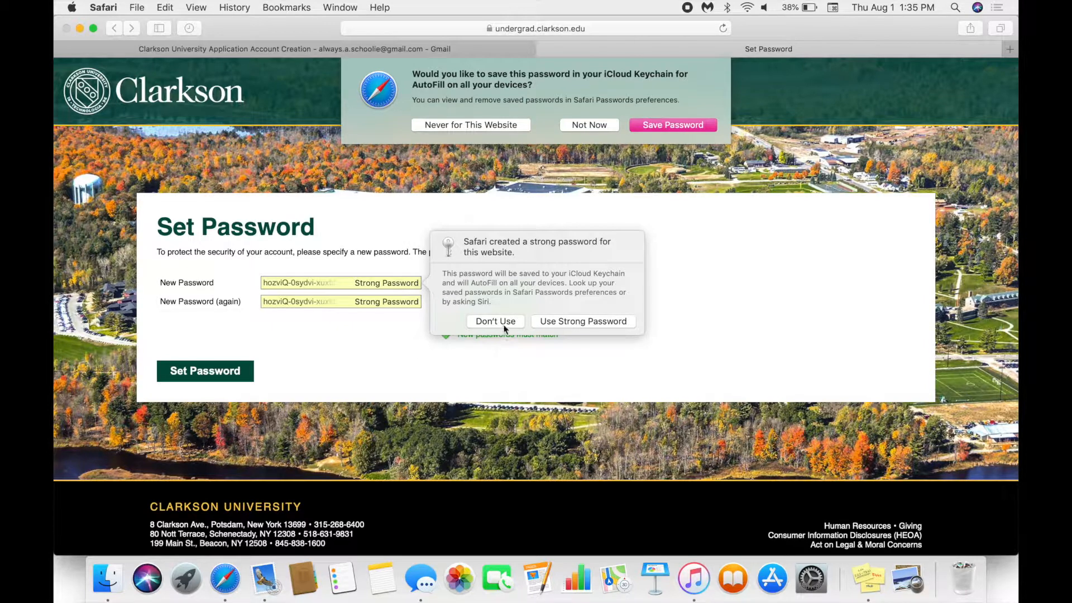
- Decline Safari's suggested password and keychain saving, then enter the new password in both fields
click(497, 322)
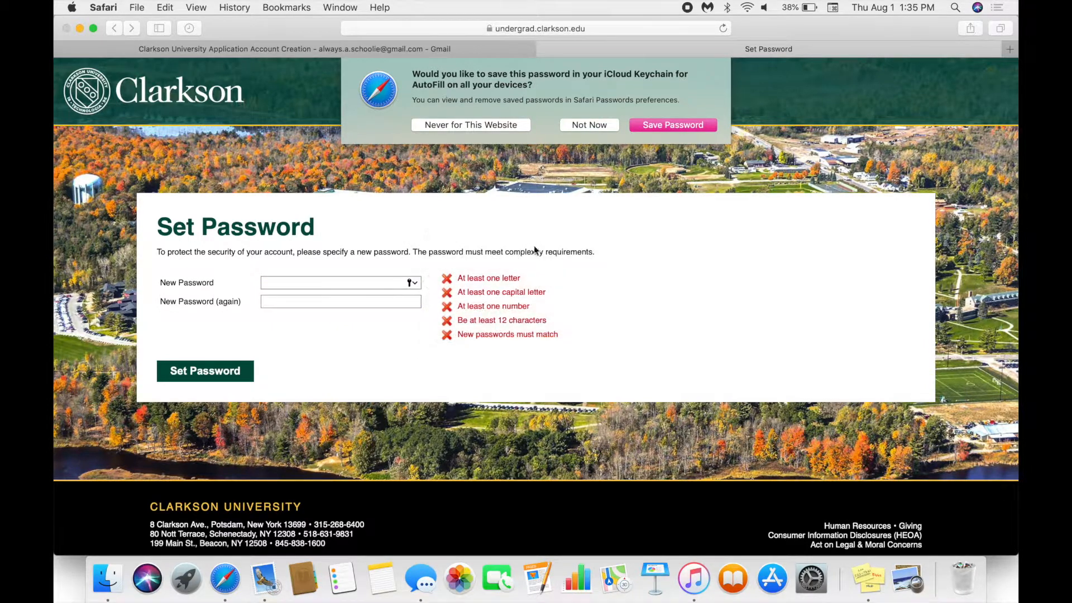
click(589, 125)
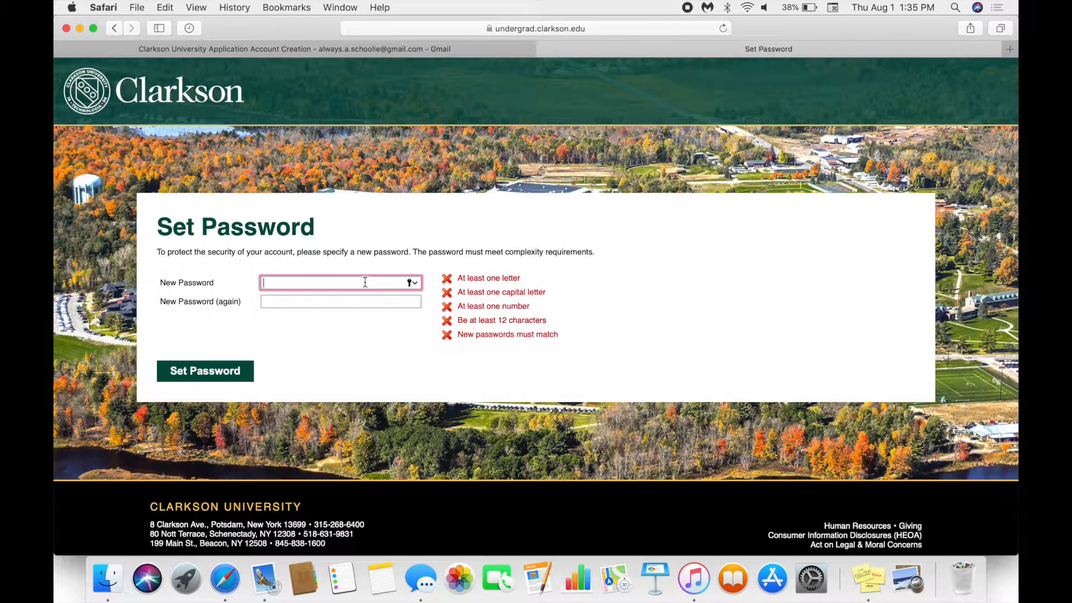
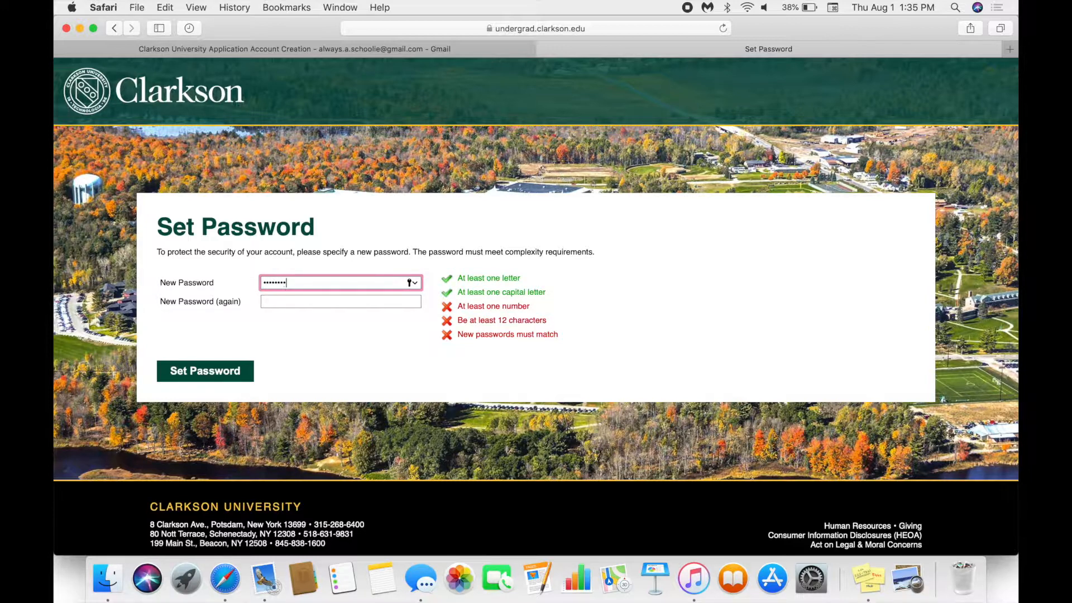
click(353, 300)
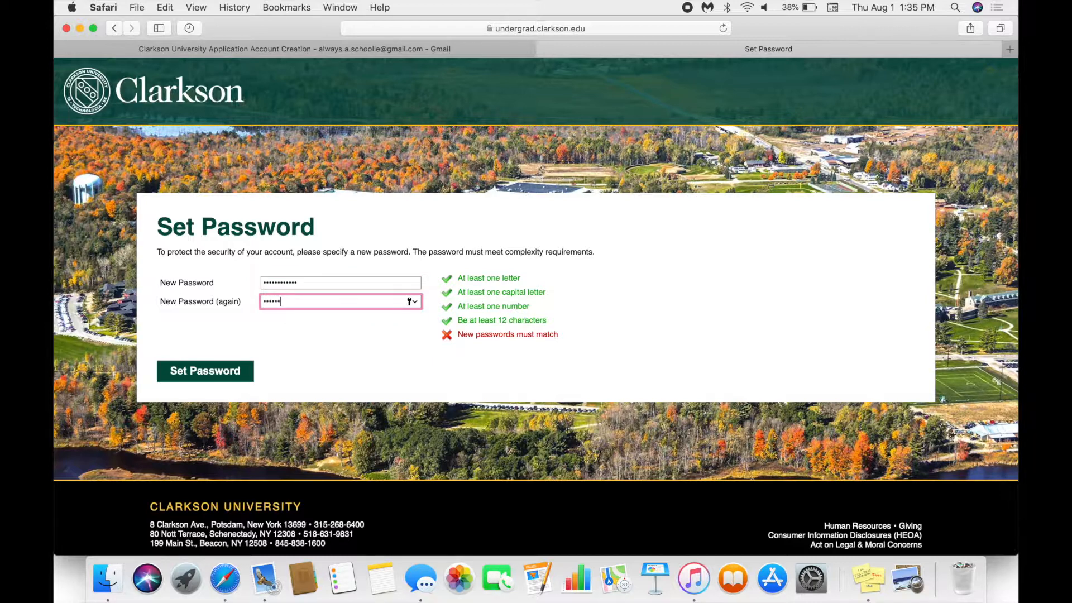
- Save the new password, then create and open a new Undergraduate Admissions application
click(244, 370)
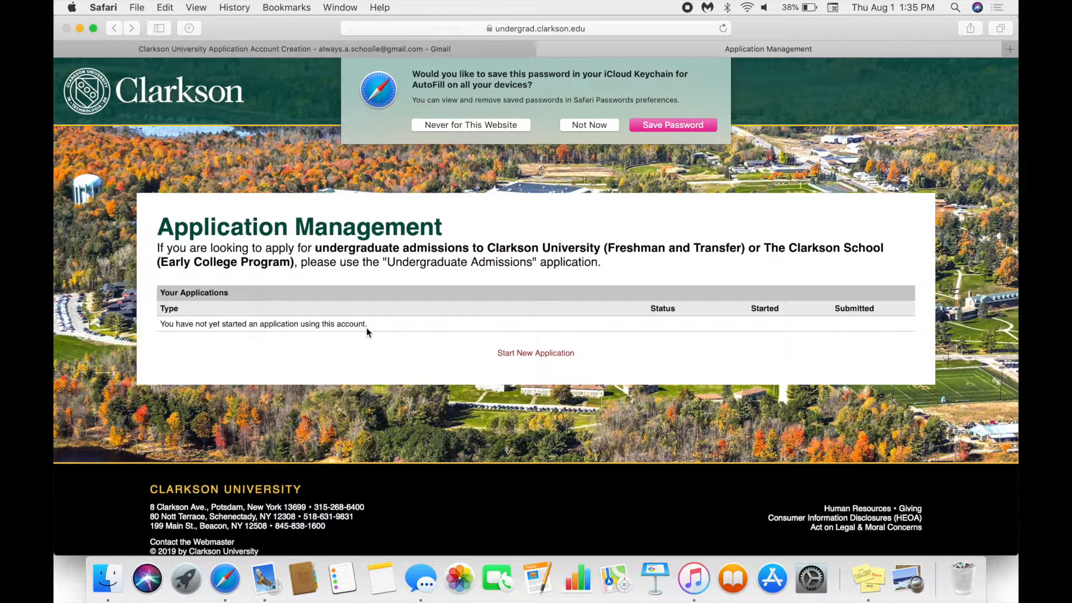
click(596, 122)
click(537, 354)
click(455, 379)
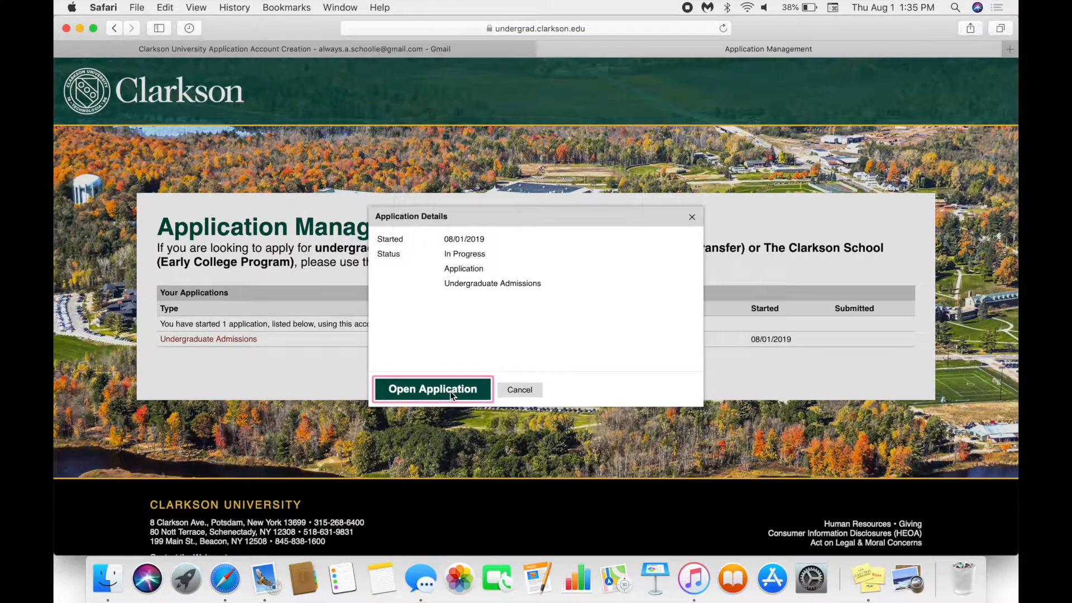
click(450, 390)
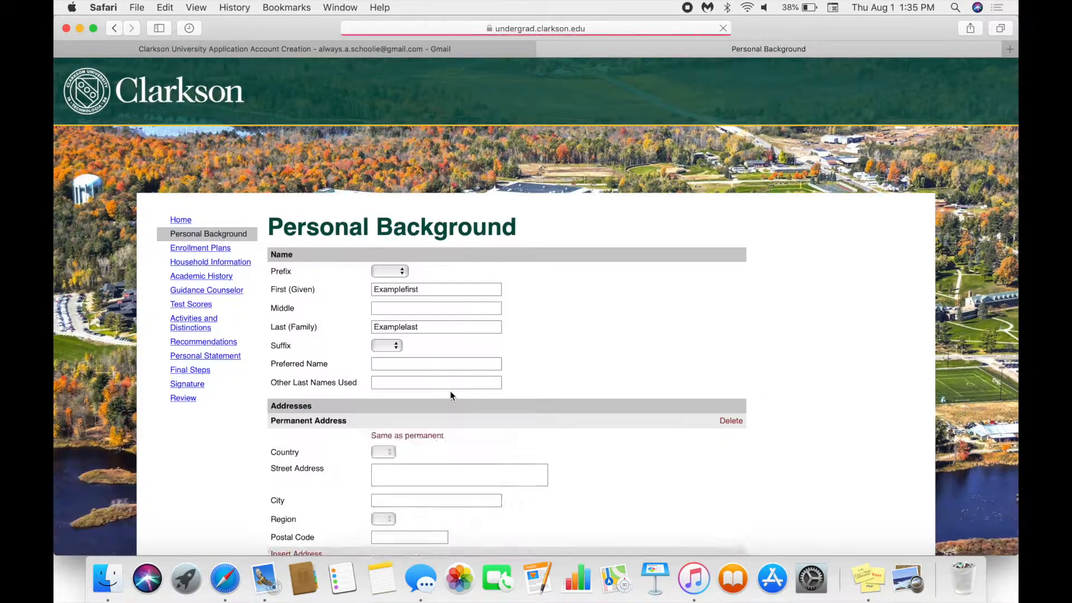
scroll(497, 296, down, 3)
click(397, 180)
- Choose Ms. as the prefix and enter a sample middle name
click(393, 222)
click(411, 218)
text(example middle)
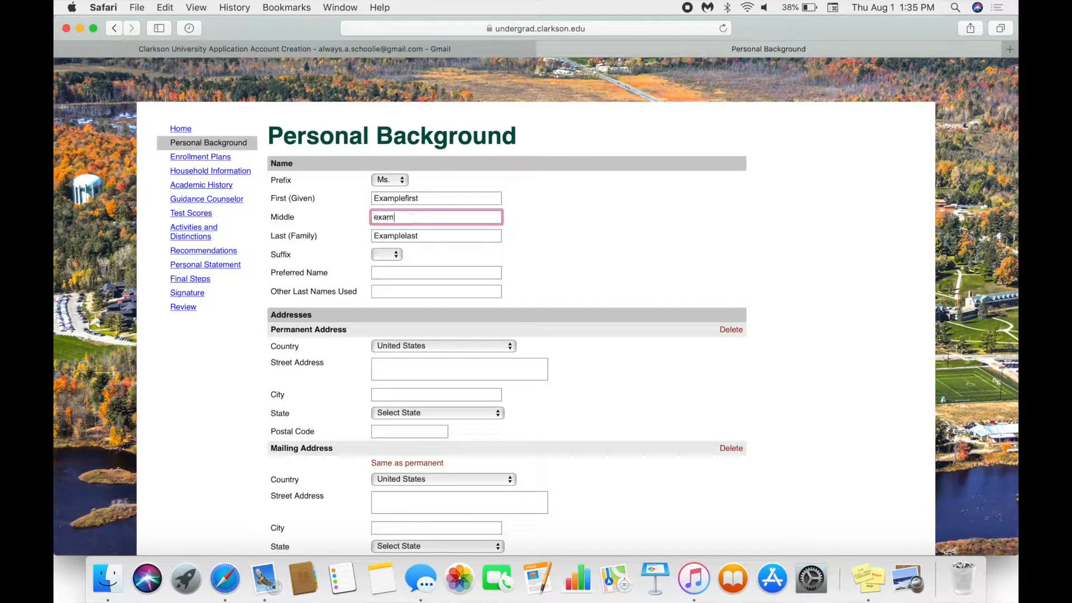
scroll(430, 201, down, 2)
click(392, 207)
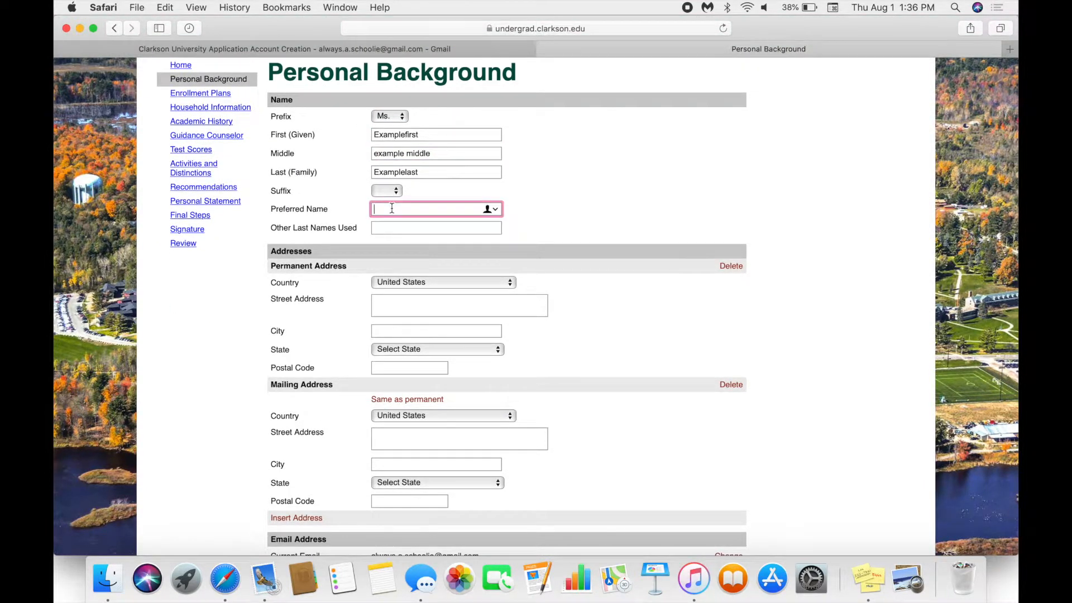
scroll(397, 167, down, 5)
- Enter a permanent street, city, state Maine and postal code, and copy it to the mailing address
click(400, 158)
text(123 samp)
click(409, 188)
text(example)
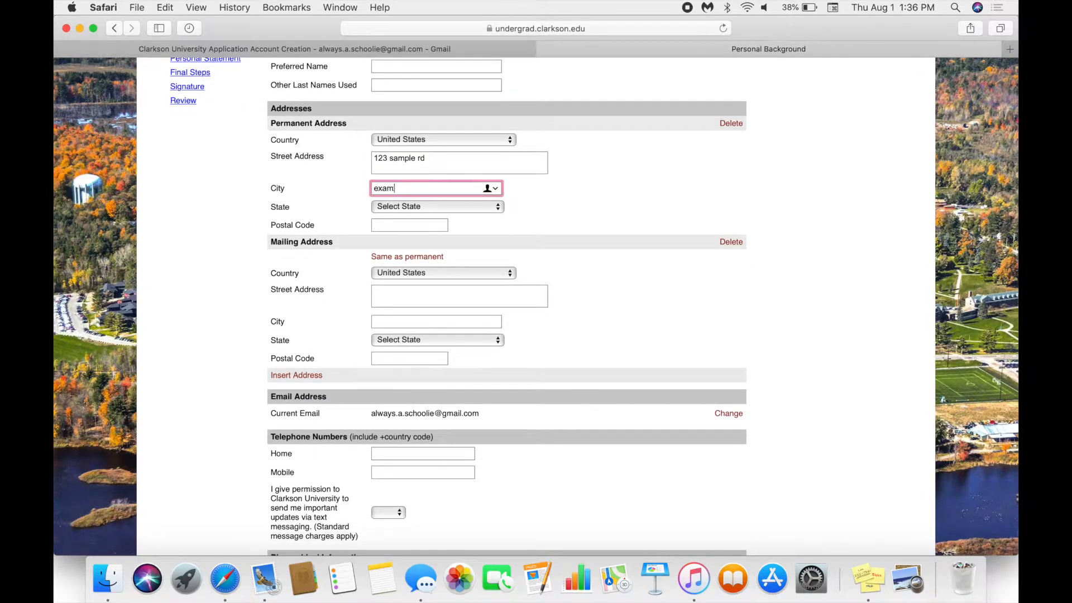
click(390, 208)
scroll(413, 416, down, 10)
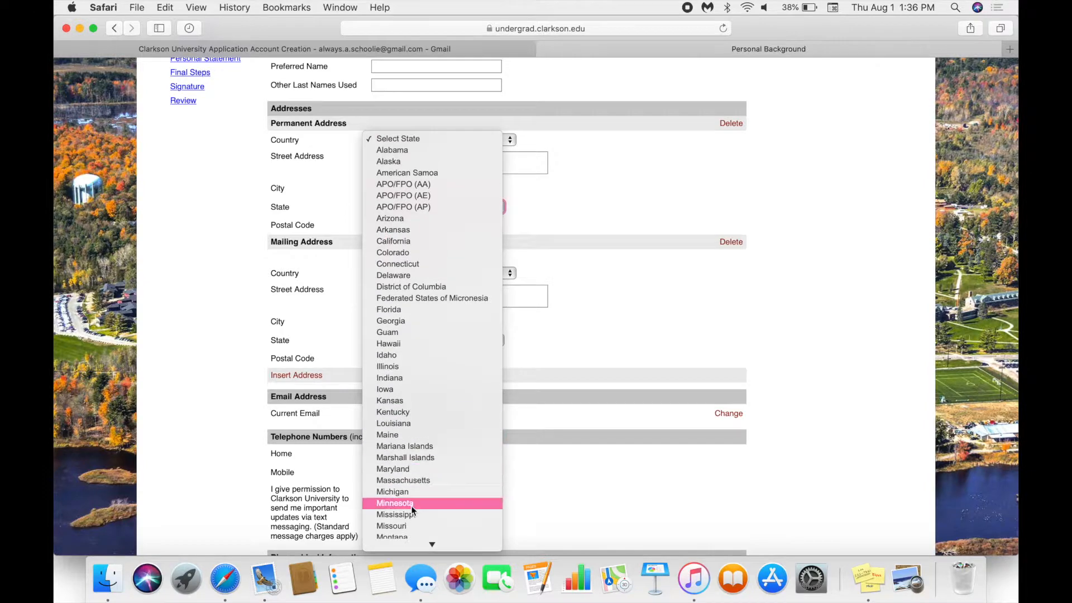
click(402, 136)
click(414, 226)
text(13456)
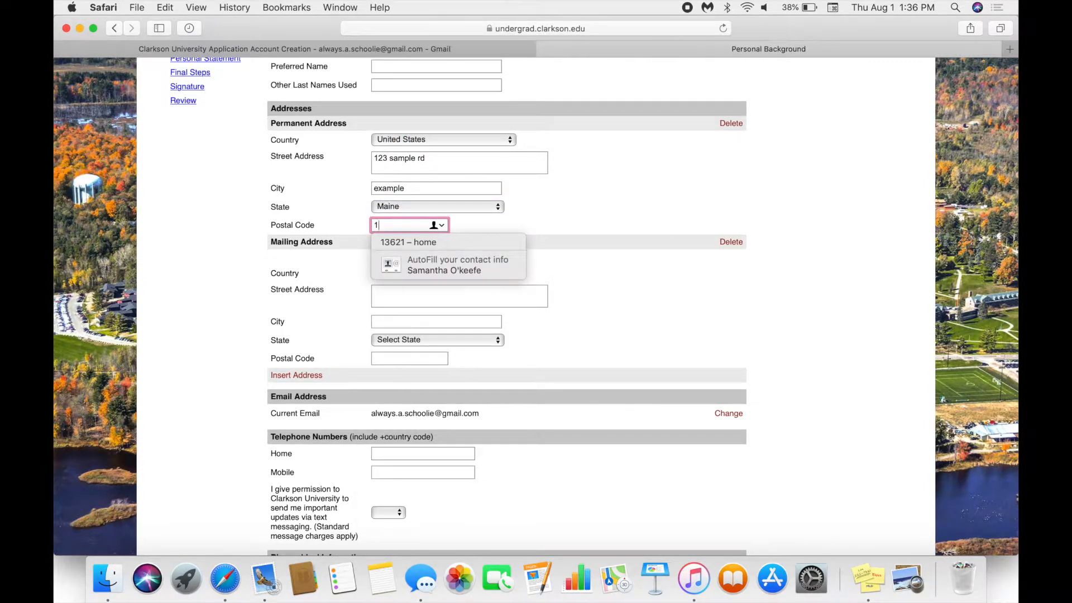
scroll(424, 288, down, 3)
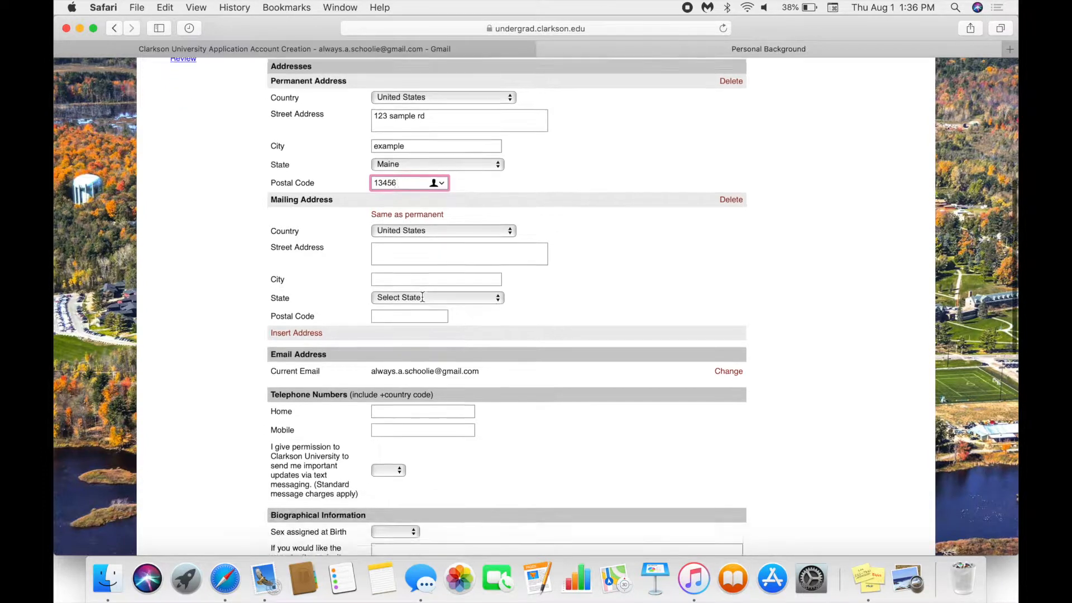
click(407, 194)
- Add a mobile phone number and allow text message updates
scroll(512, 340, down, 5)
scroll(512, 334, down, 5)
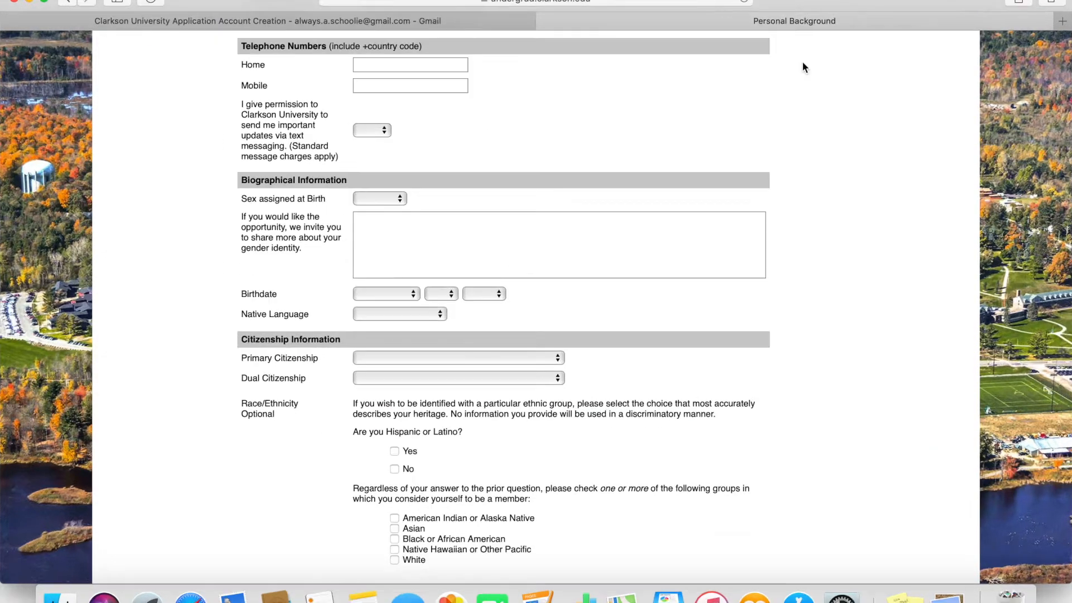
click(427, 85)
text(1234567890)
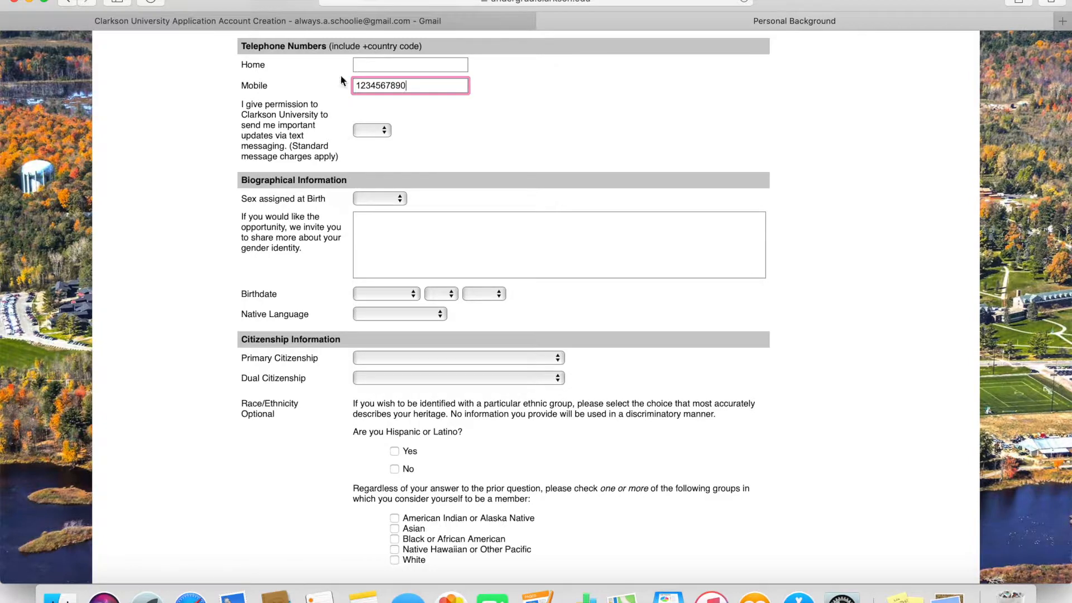
click(371, 131)
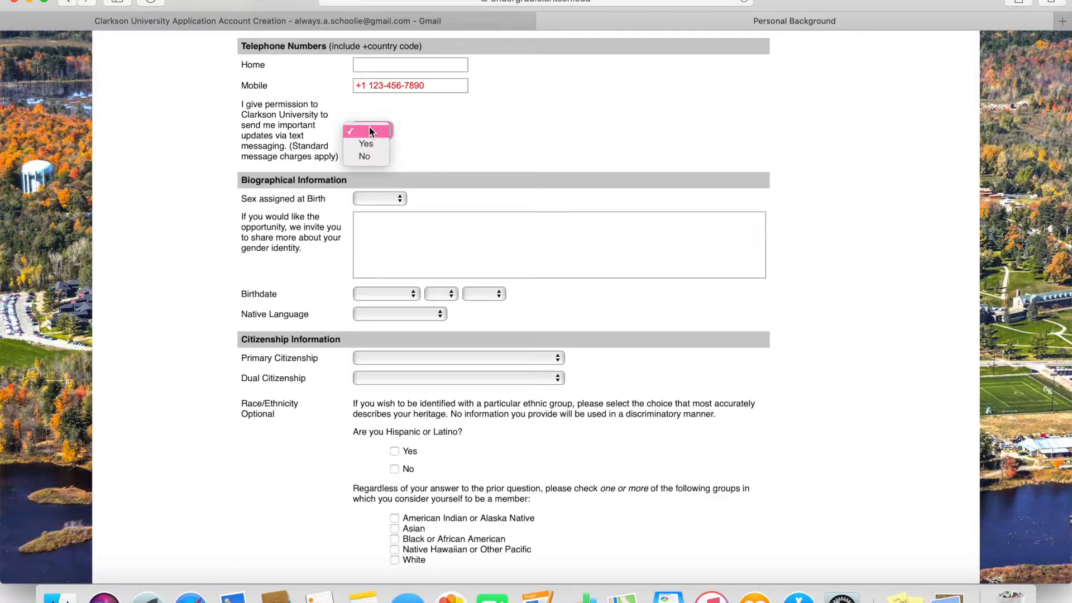
click(381, 144)
scroll(473, 204, down, 5)
- Set sex assigned at birth to Female, birthdate January 1, 2002, and native language English
click(390, 60)
click(386, 72)
click(417, 155)
click(411, 166)
click(439, 157)
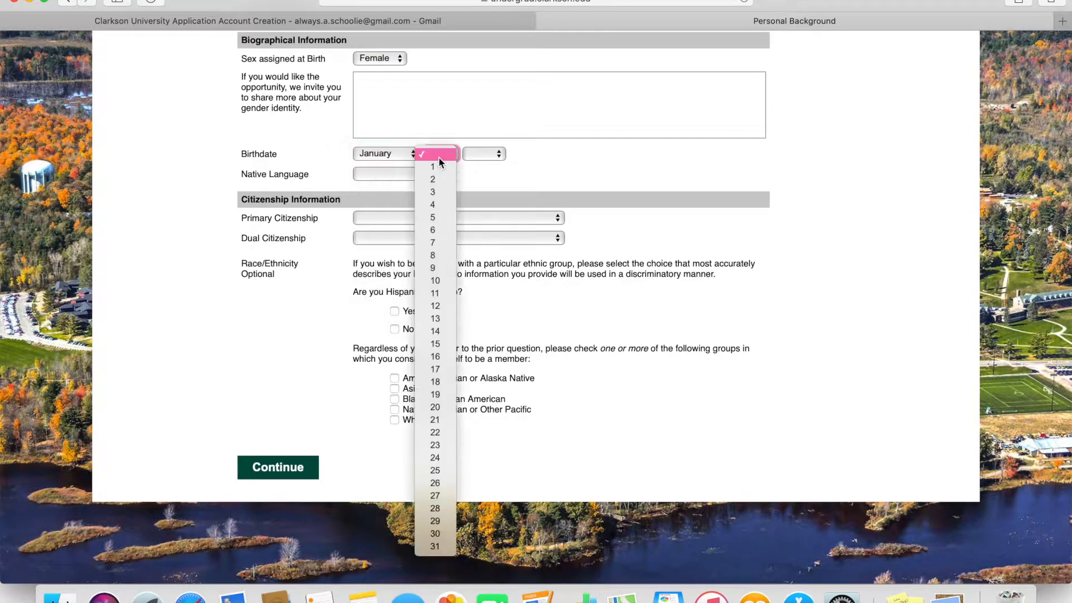
click(438, 166)
click(477, 156)
click(483, 381)
click(400, 173)
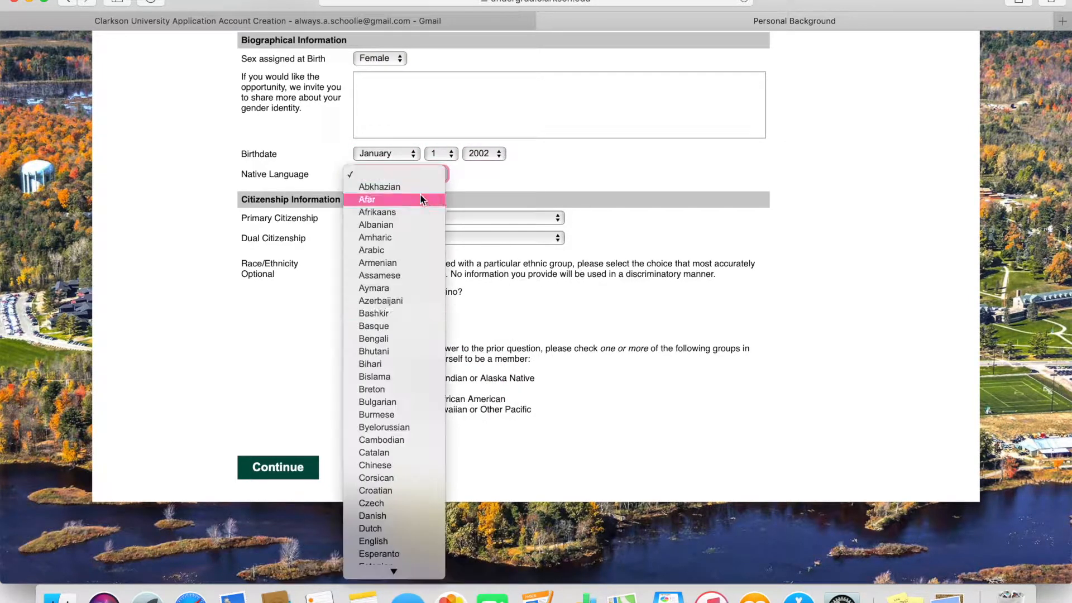
click(404, 547)
- Set primary citizenship to United States and enter a Social Security Number
click(434, 217)
scroll(439, 462, down, 15)
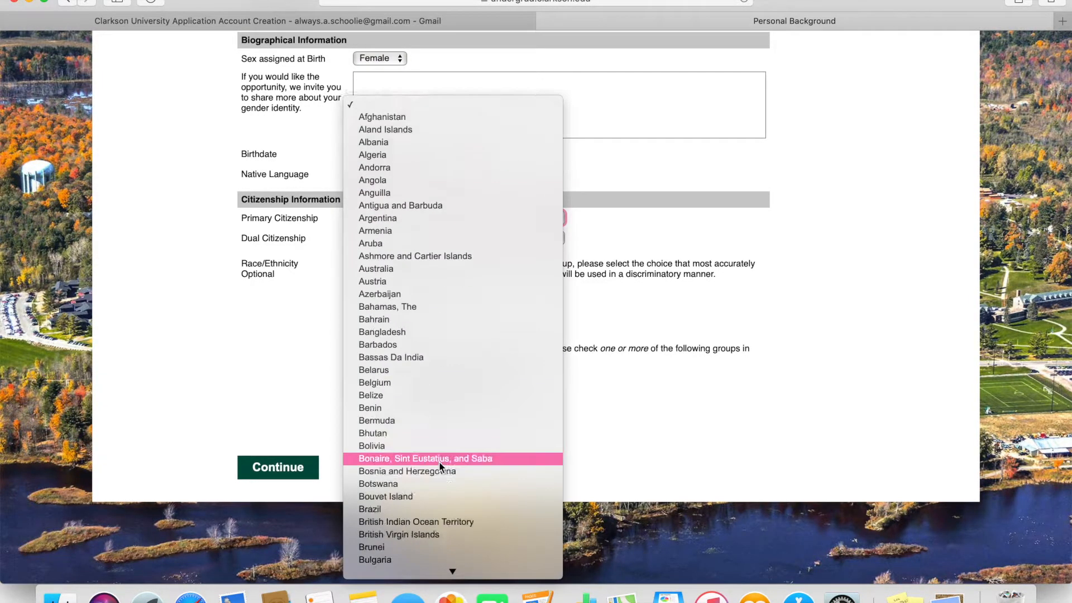
scroll(440, 461, down, 20)
click(404, 430)
click(353, 261)
text(123456789)
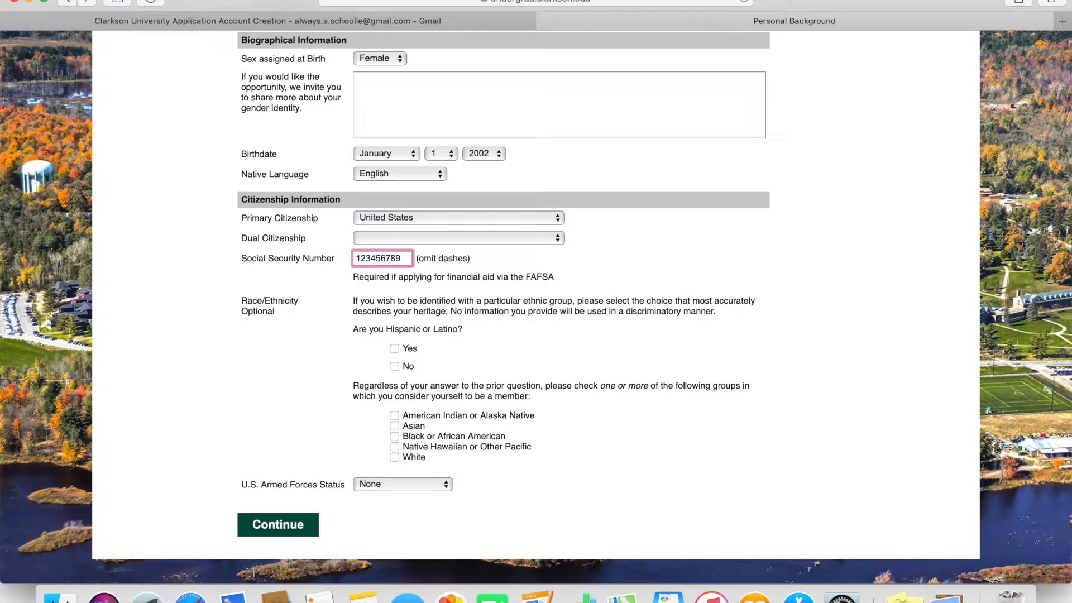
- Answer No to Hispanic or Latino, mark White, keep armed forces None, and continue
scroll(396, 329, down, 2)
click(394, 325)
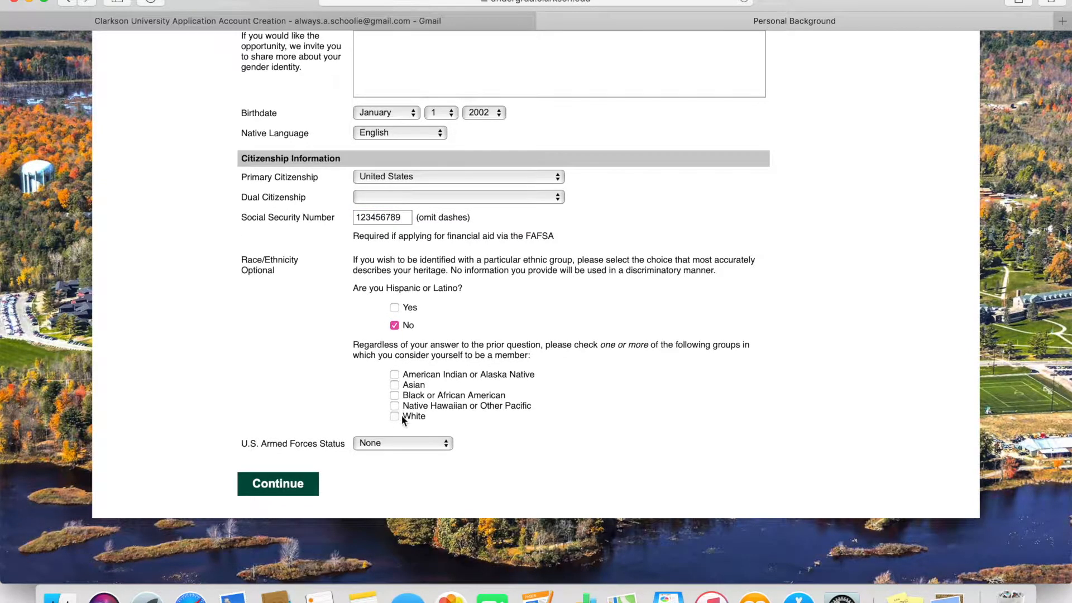
click(382, 441)
click(435, 444)
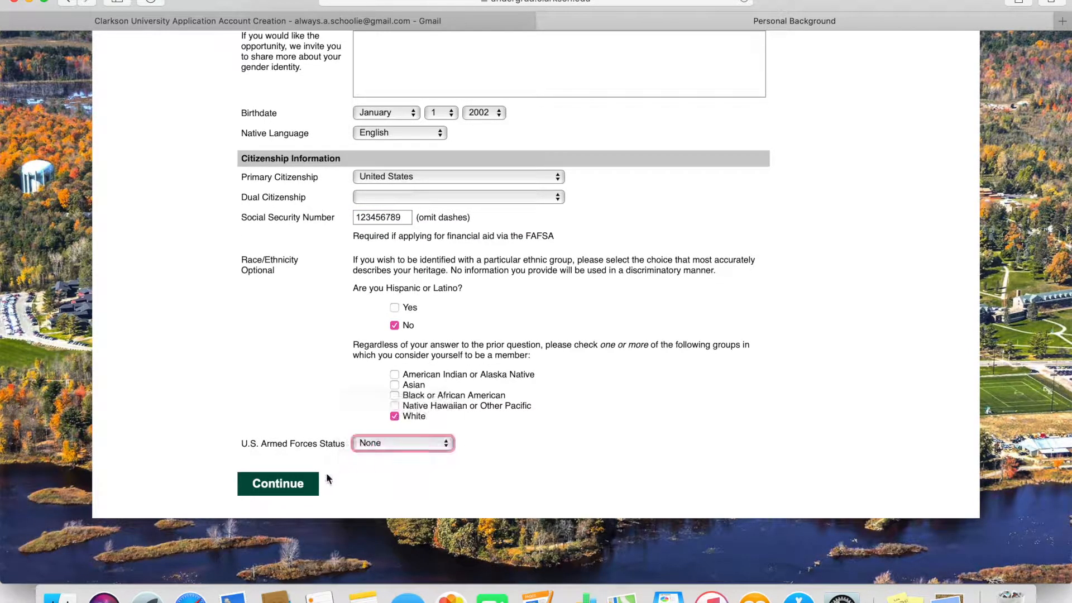
click(296, 485)
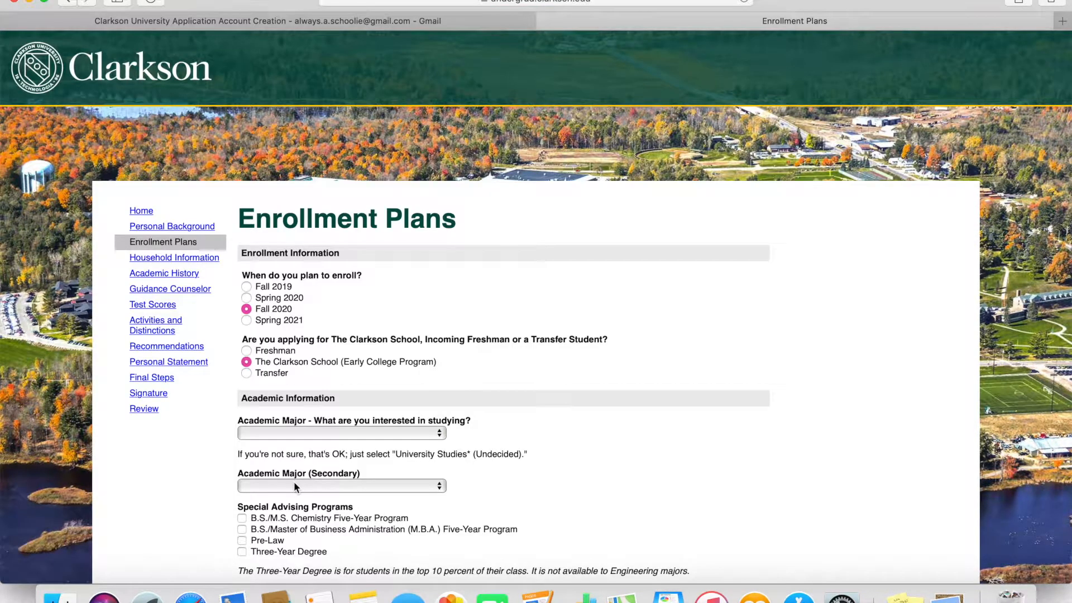
- Choose Biology as major and Biomolecular Science as secondary, tick Pre-Medical, and continue
scroll(488, 335, down, 5)
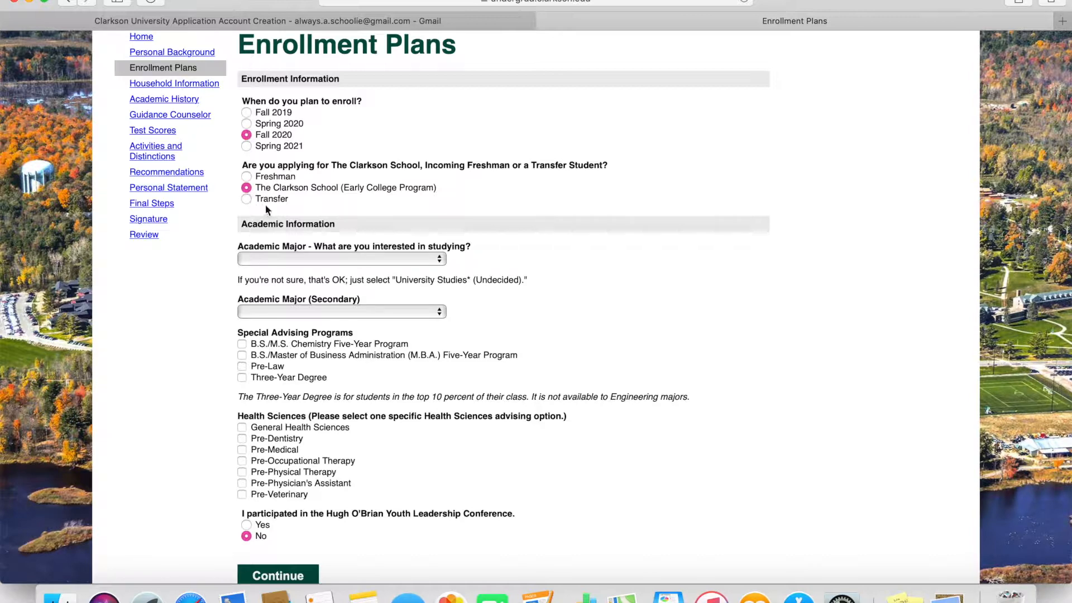
click(317, 258)
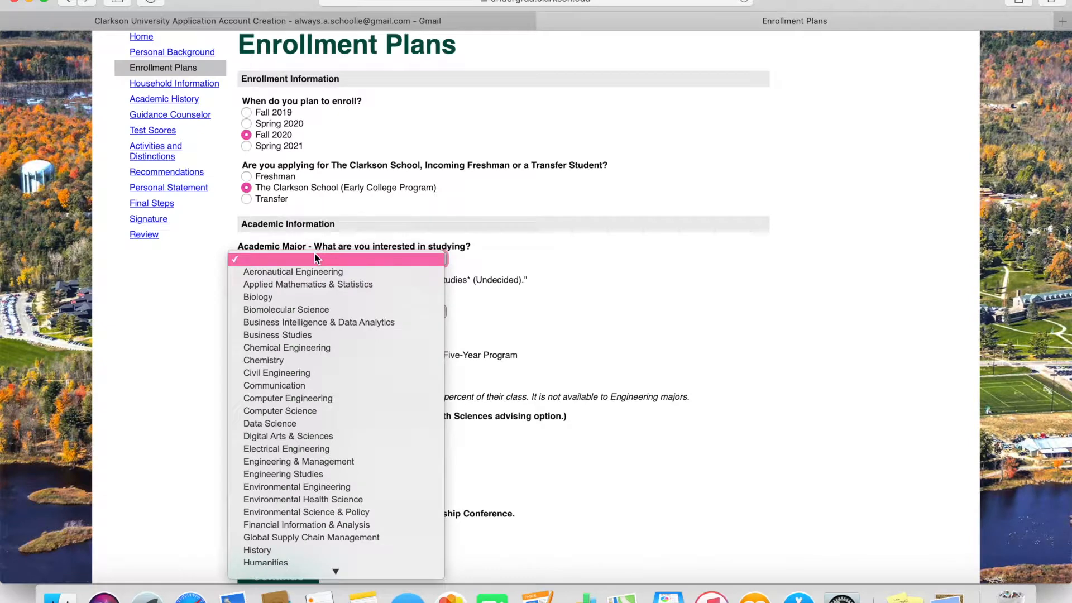
click(303, 298)
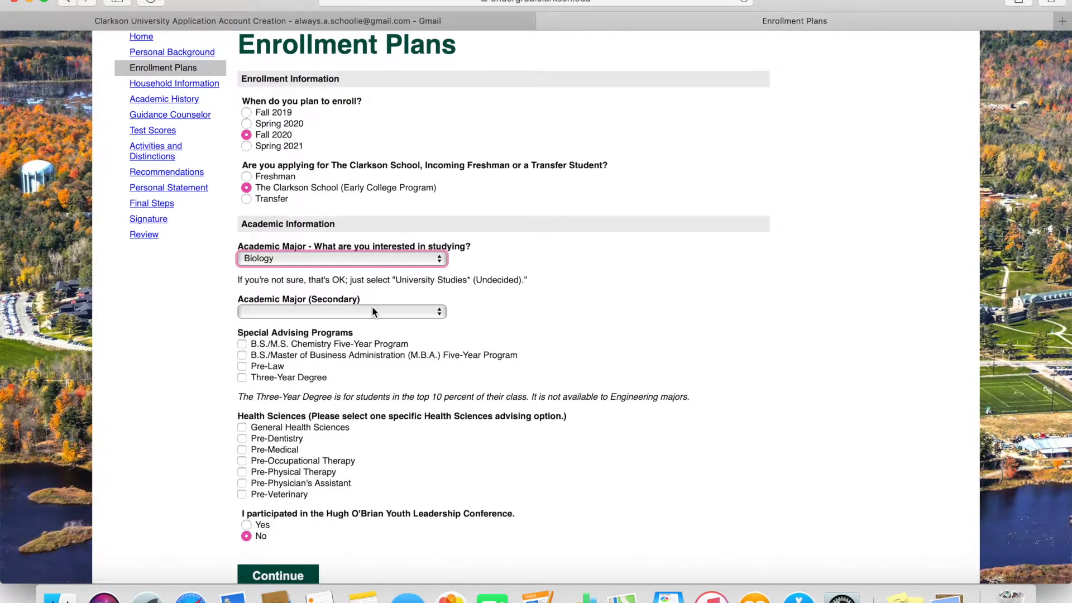
click(372, 311)
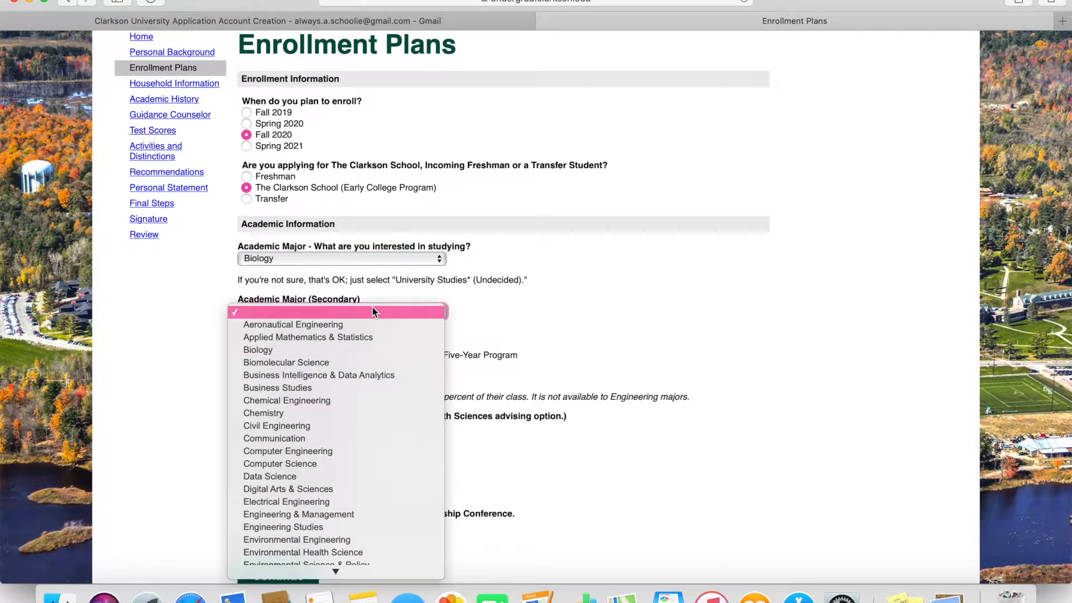
click(325, 363)
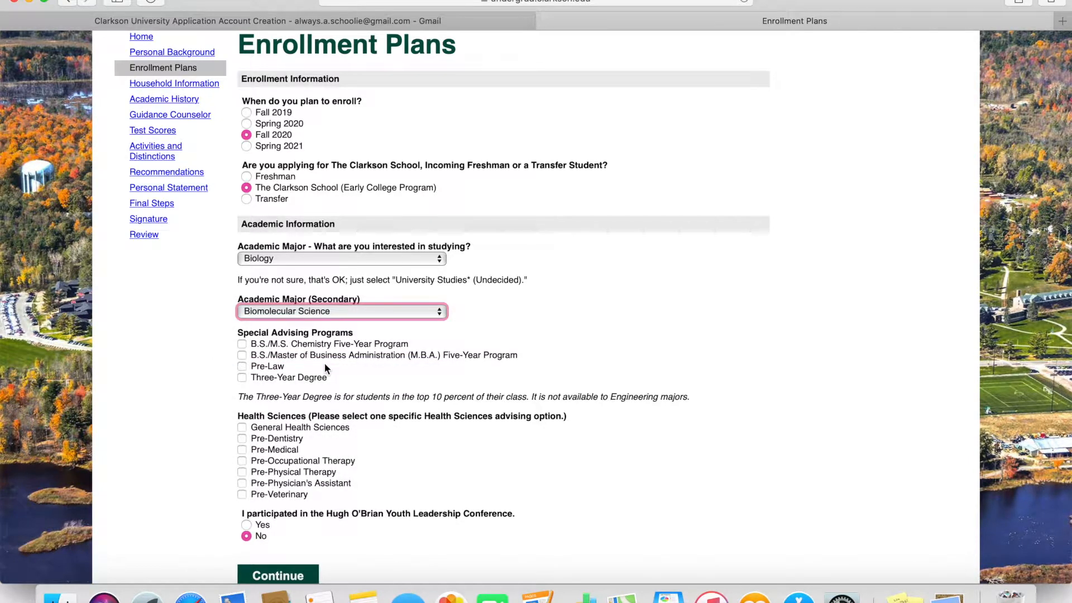
scroll(325, 369, down, 3)
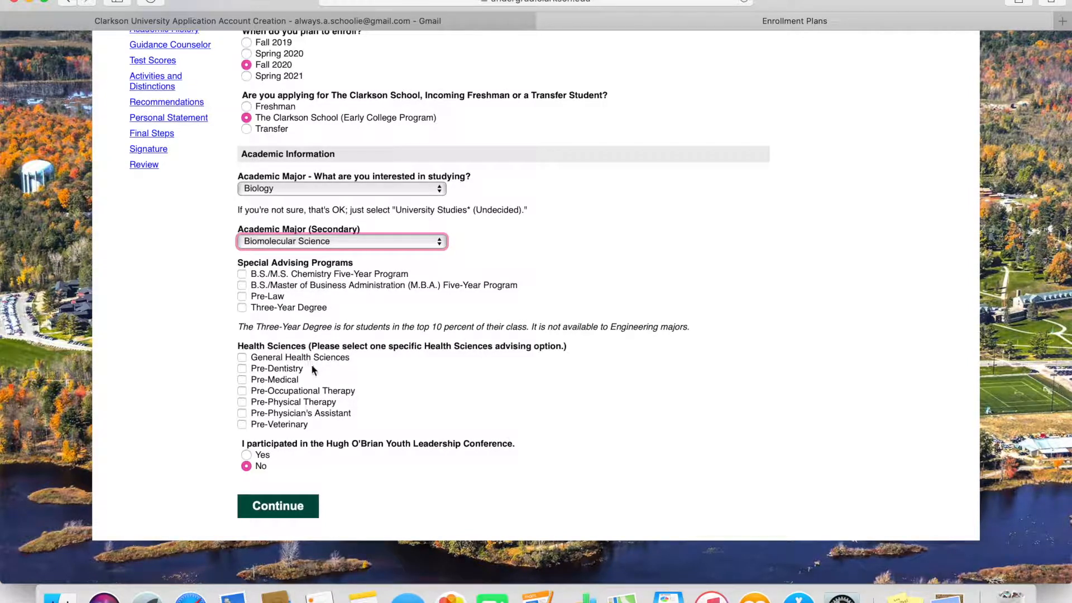
click(242, 380)
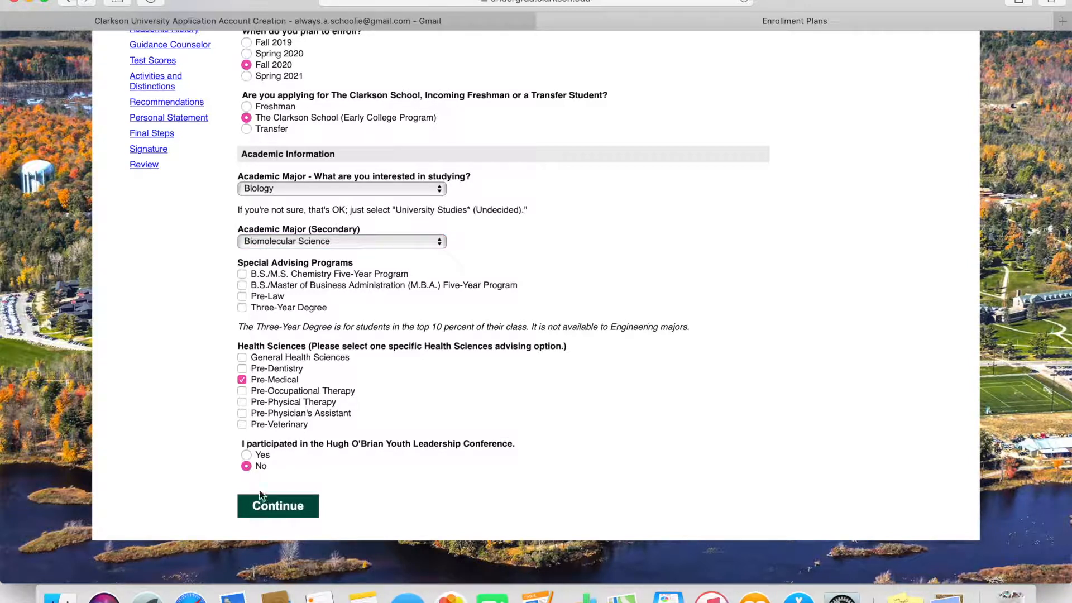
click(270, 512)
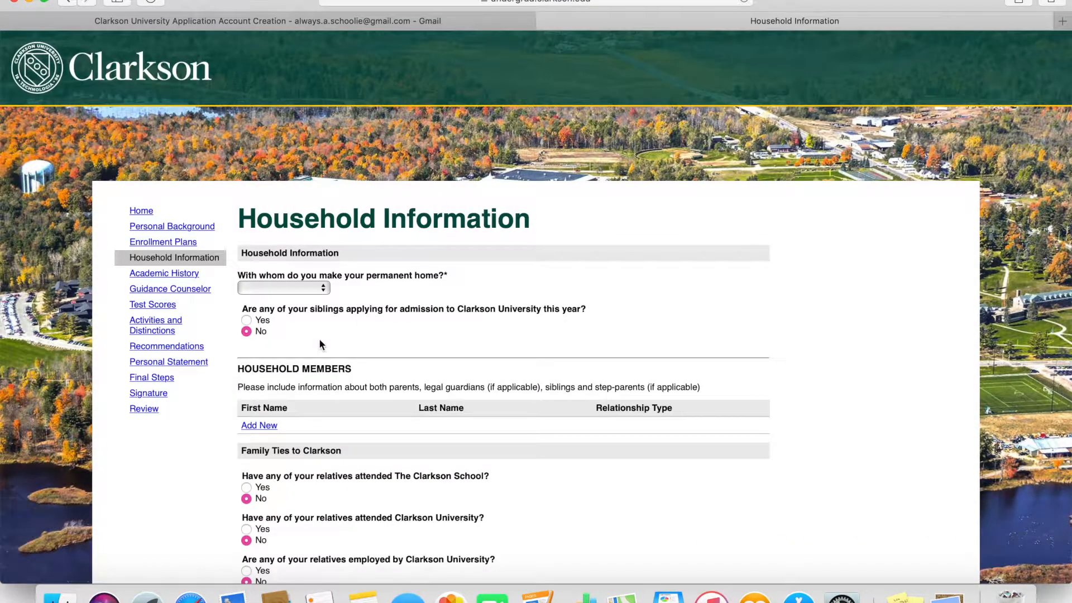
- Set permanent home to Both Parents and parent marital status to Married, then begin adding a household member
click(327, 294)
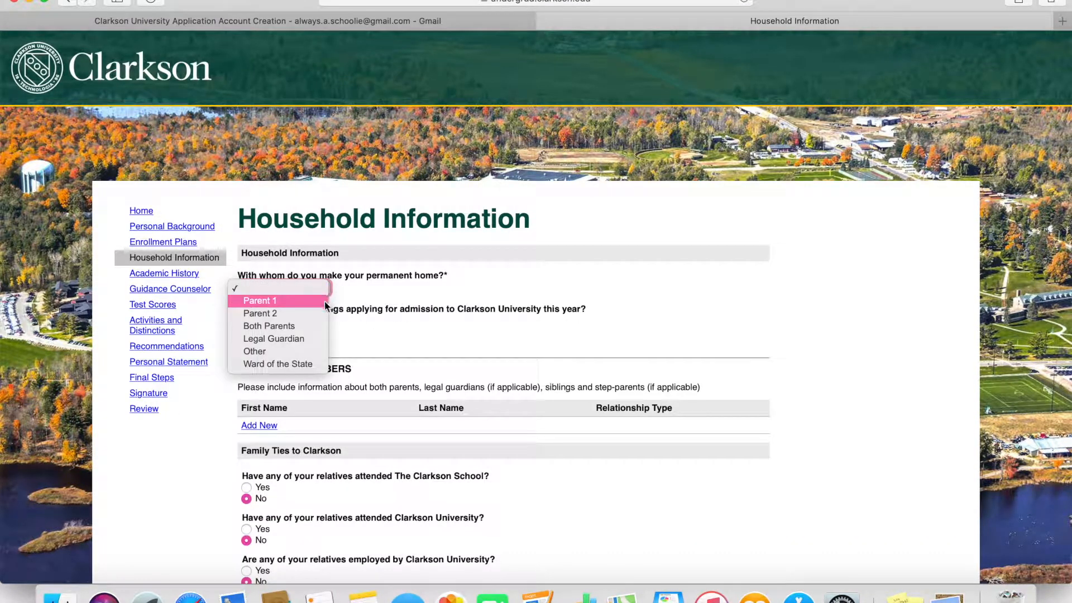
click(314, 324)
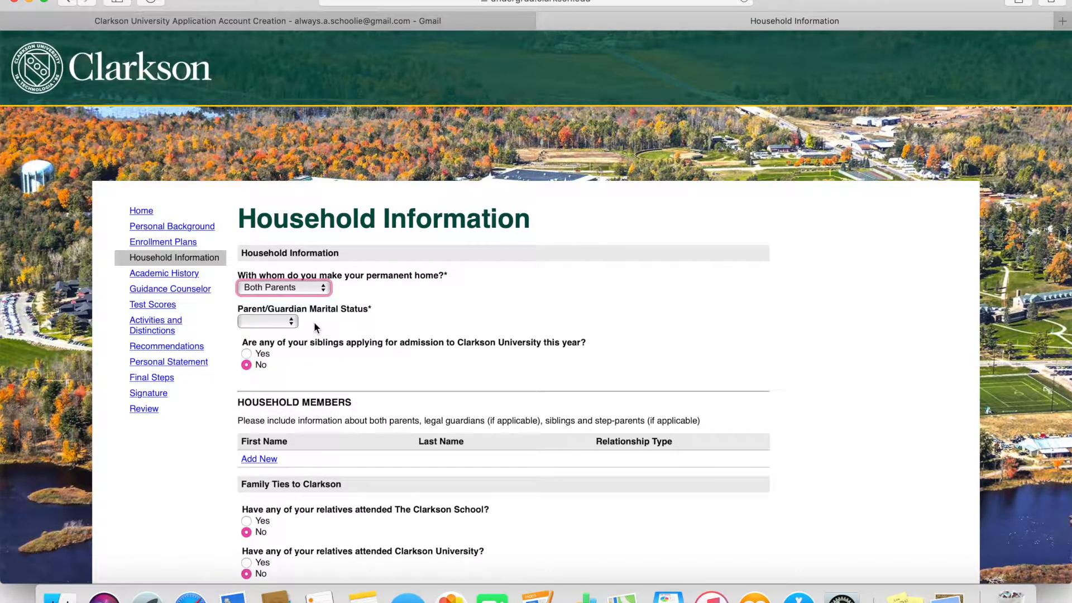
click(288, 323)
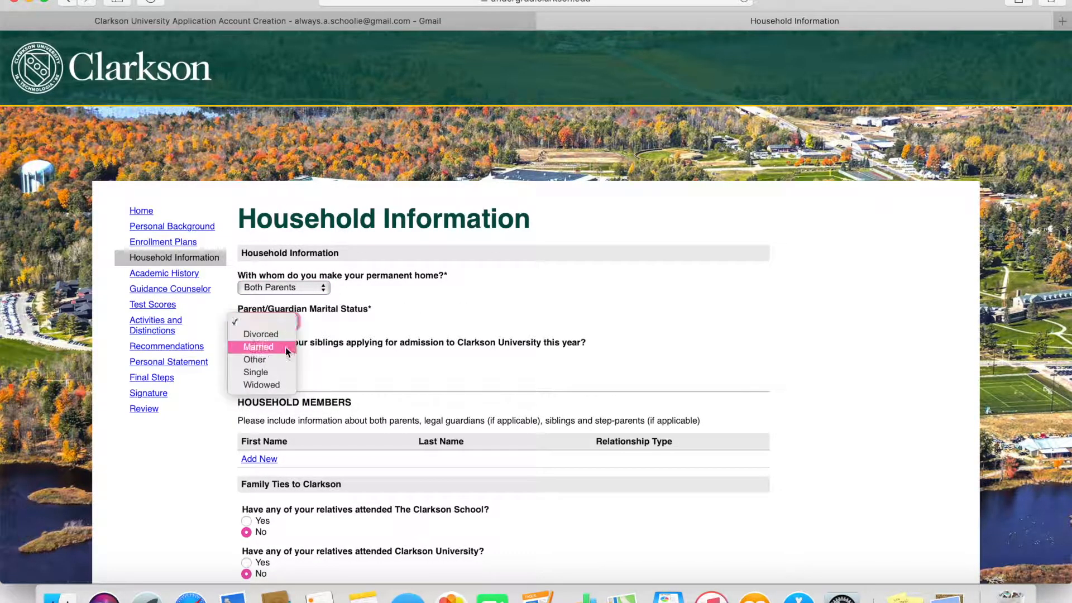
click(283, 348)
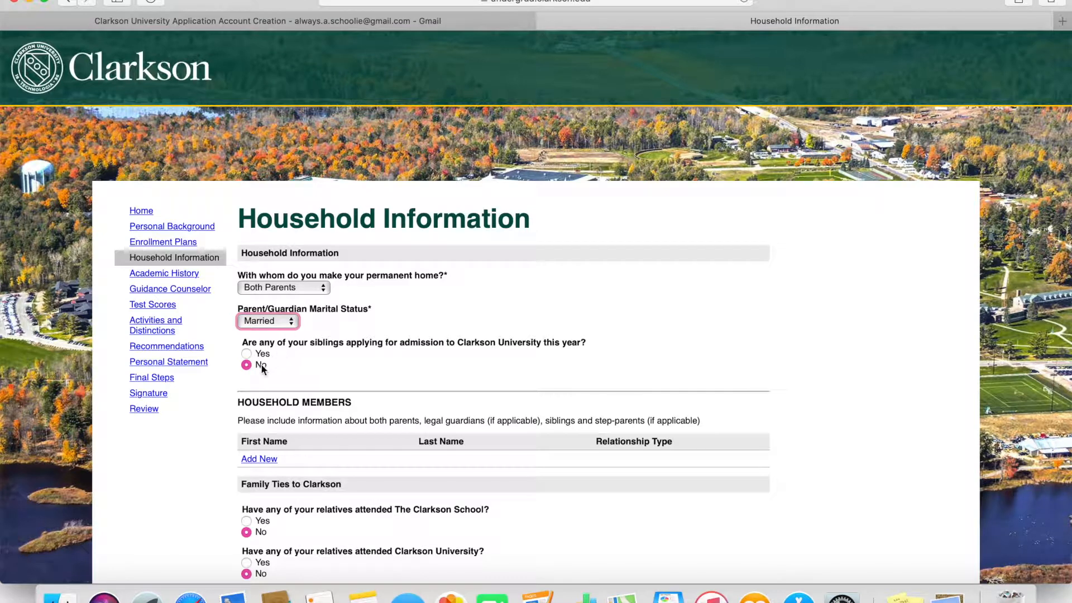
scroll(314, 403, down, 3)
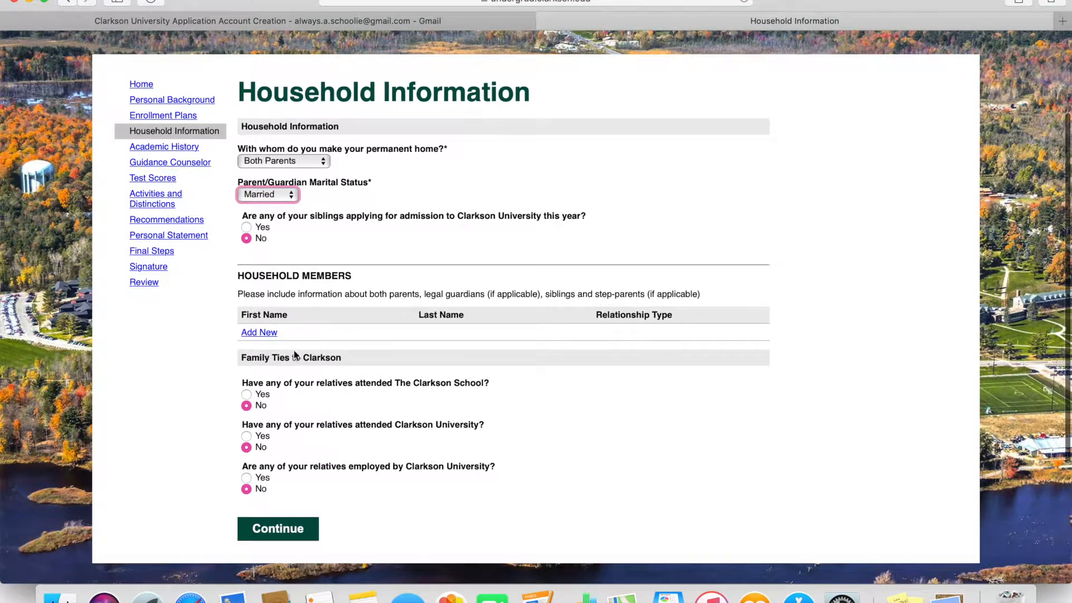
click(259, 333)
- Add a living Mother as Parent 1 with sample first and last names
click(434, 123)
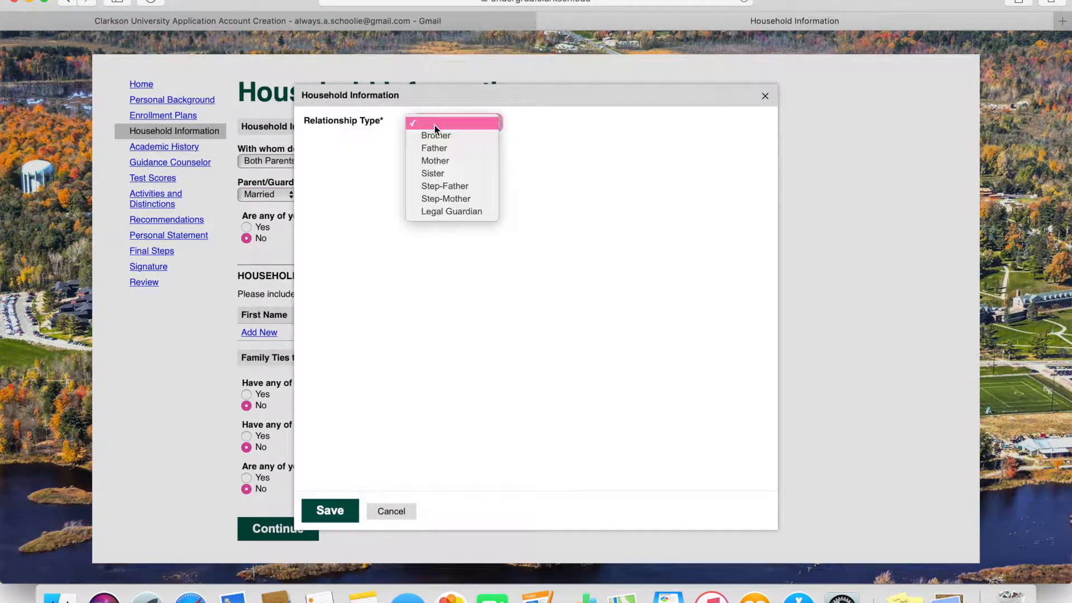
click(435, 161)
click(420, 160)
click(426, 177)
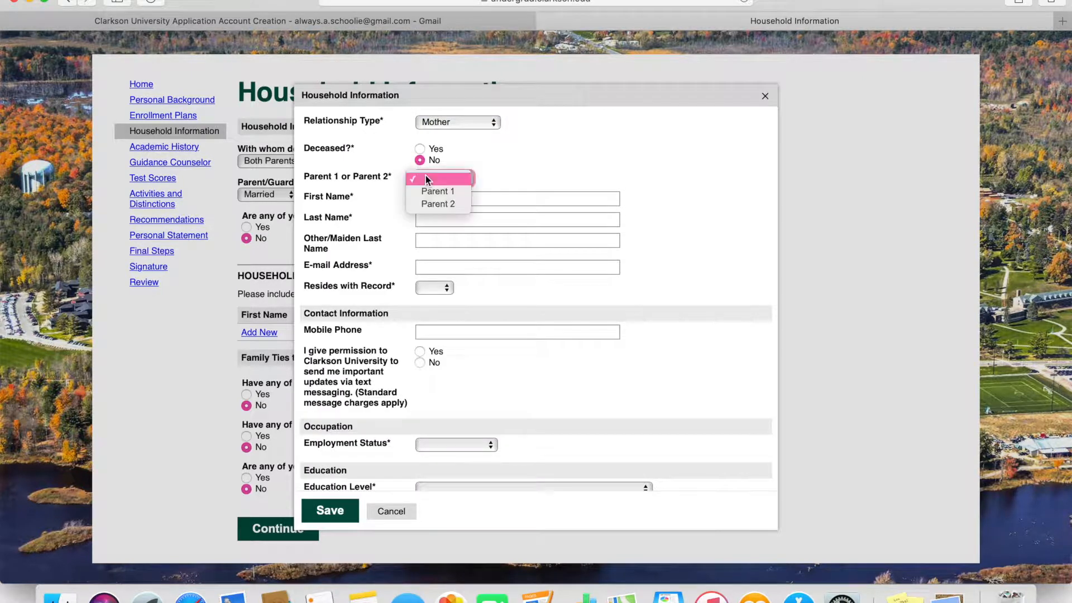
click(433, 191)
text(examplefirst)
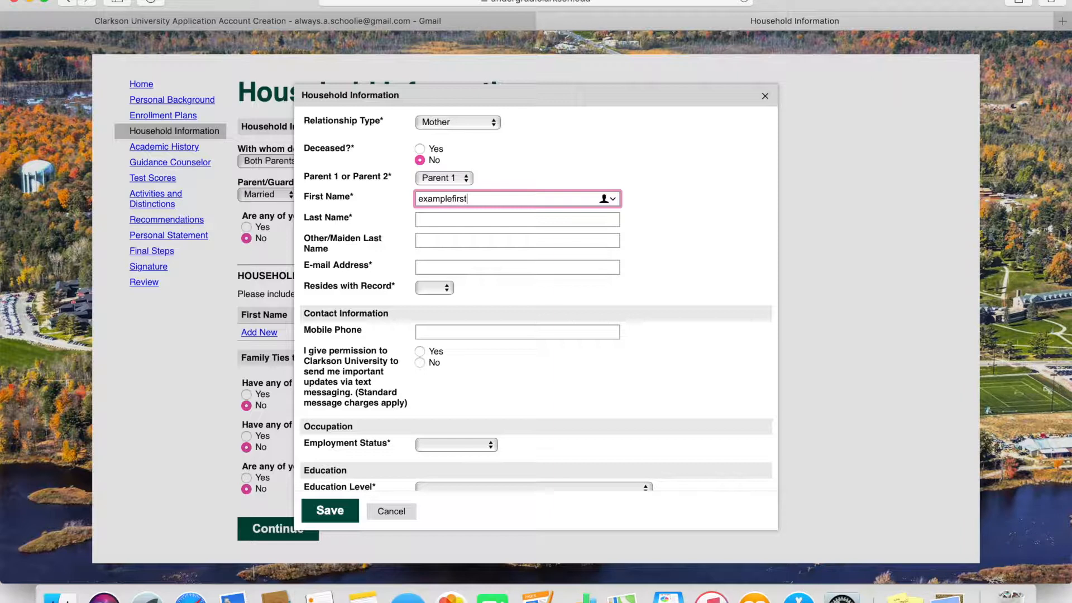
key(Tab)
text(exampl)
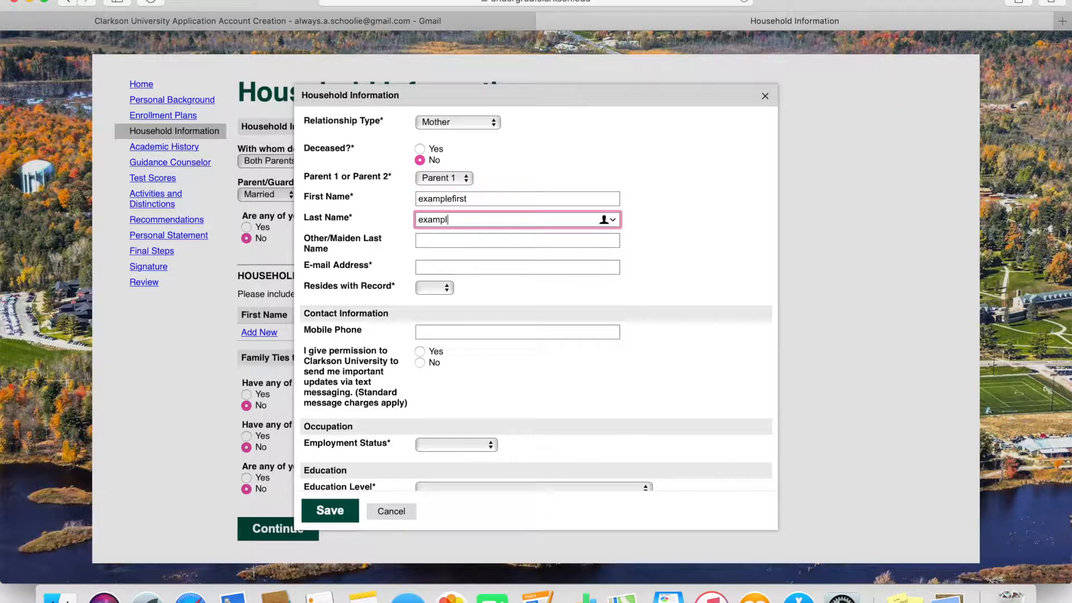
text(elast)
- Enter the mother's e-mail and mobile number, mark her as residing with the applicant, and decline texts
click(451, 270)
text(abc)
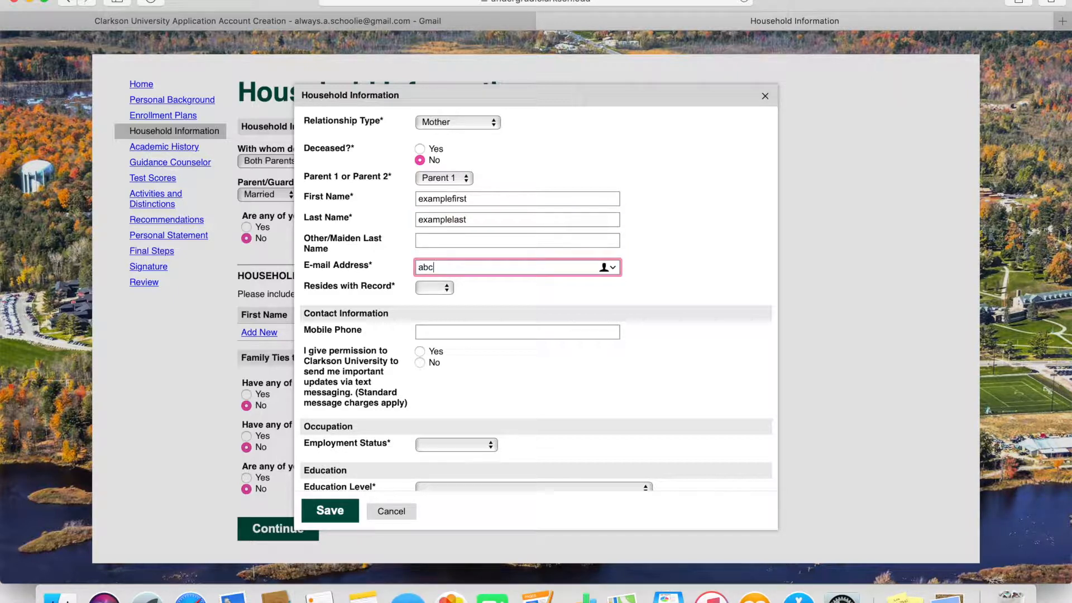
text(@gmail.com)
click(435, 288)
click(437, 298)
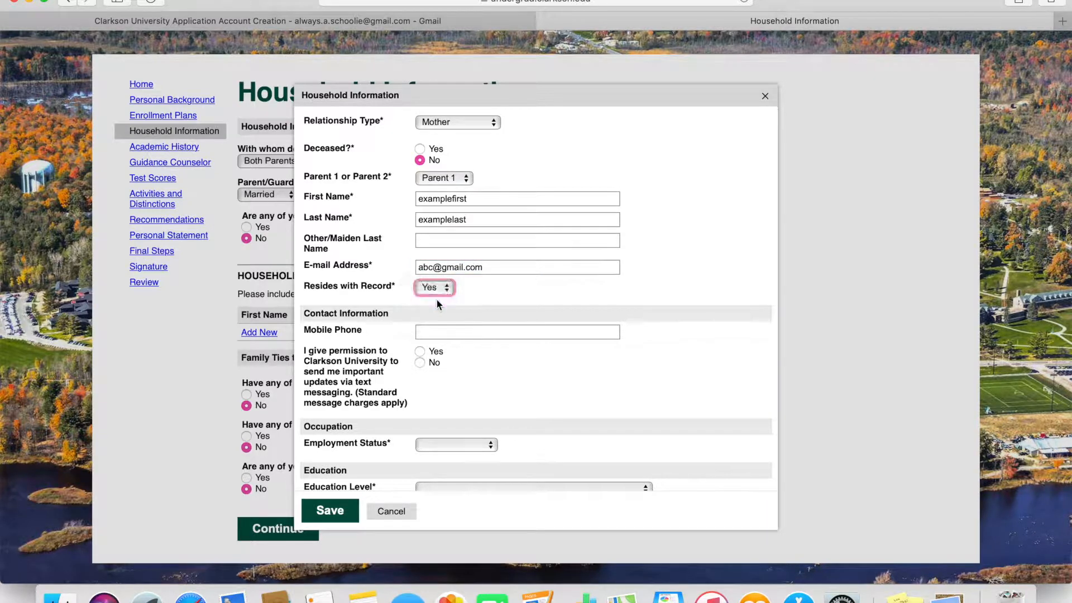
scroll(437, 300, down, 1)
click(444, 318)
text(1234567890)
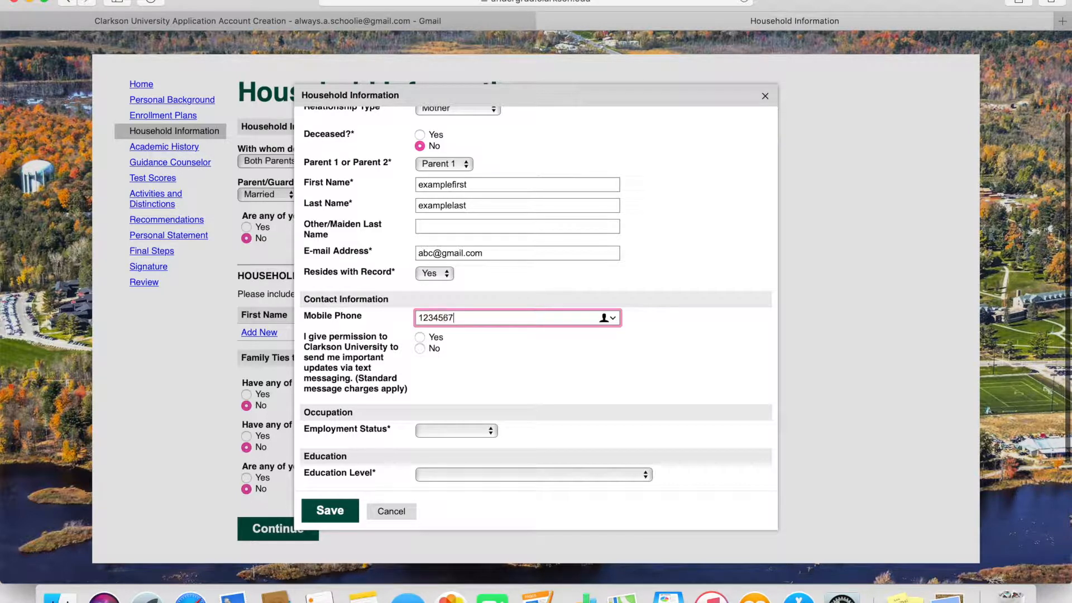
click(418, 349)
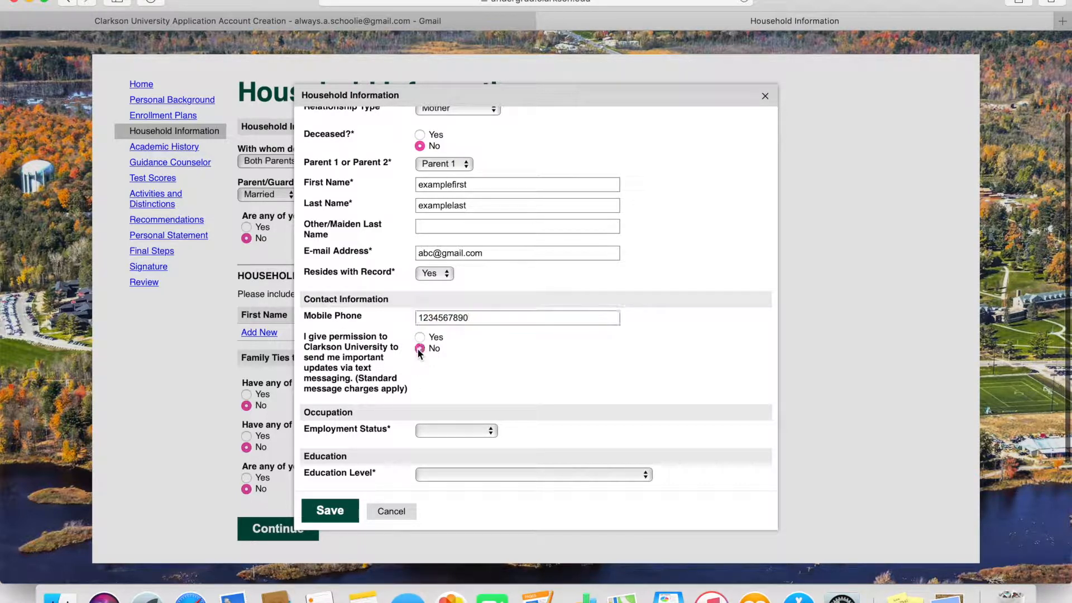
- Record her as Employed, occupation 'teacher', employer 'school', Graduate school education; save and continue
click(481, 430)
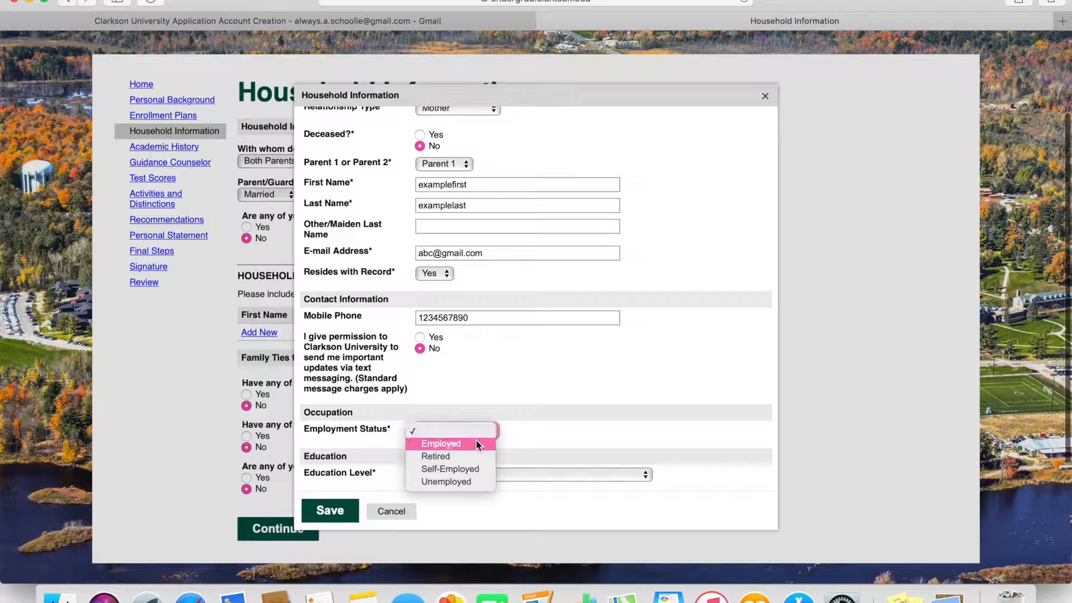
click(476, 440)
click(477, 450)
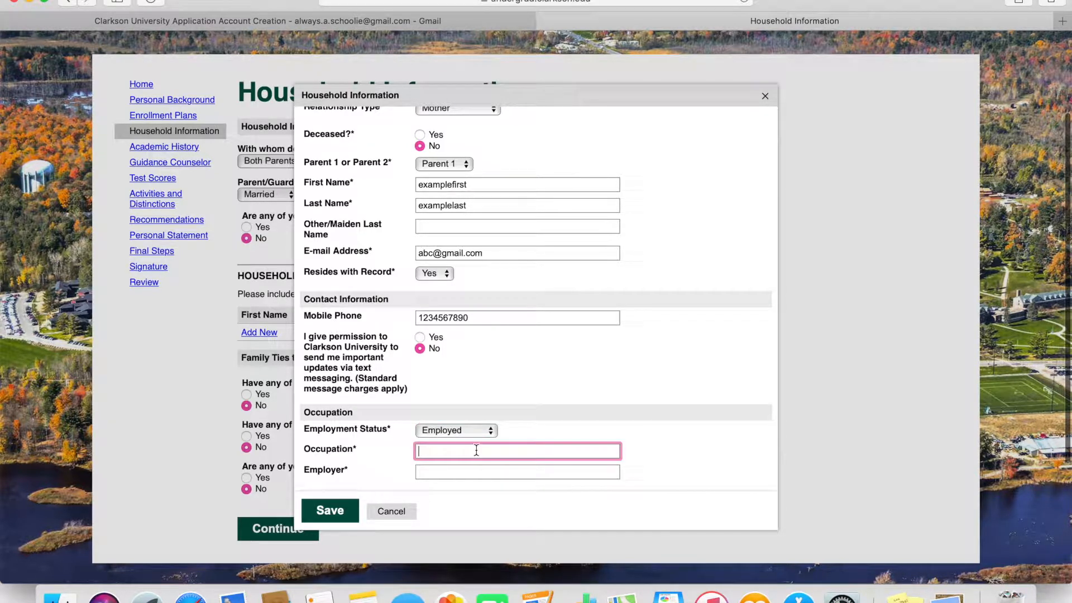
text(teacher)
click(479, 473)
text(school)
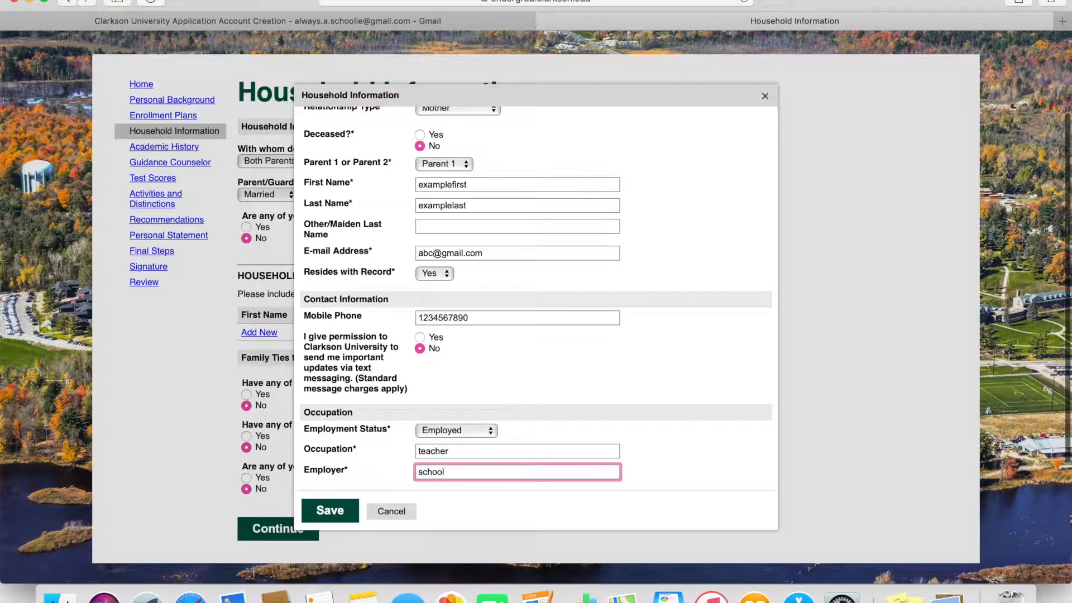
scroll(528, 441, down, 2)
click(515, 474)
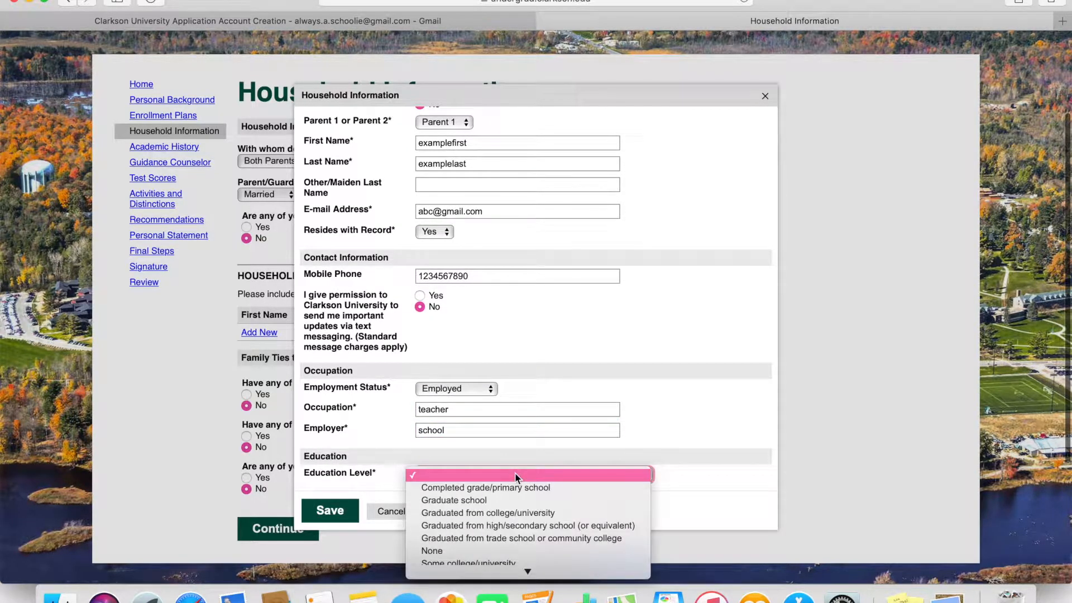
click(503, 501)
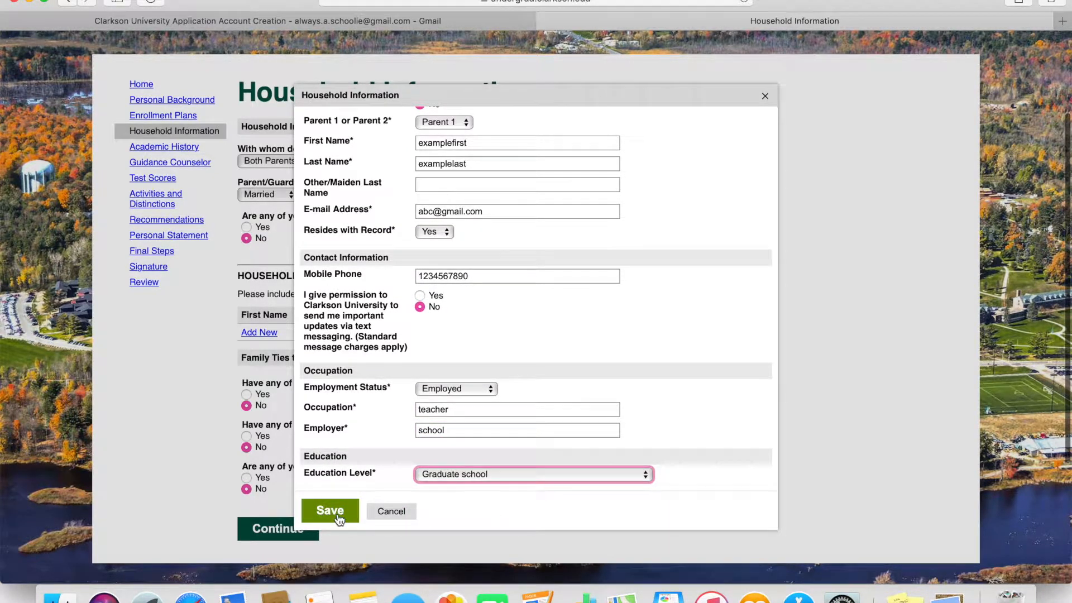
click(338, 517)
scroll(330, 492, down, 2)
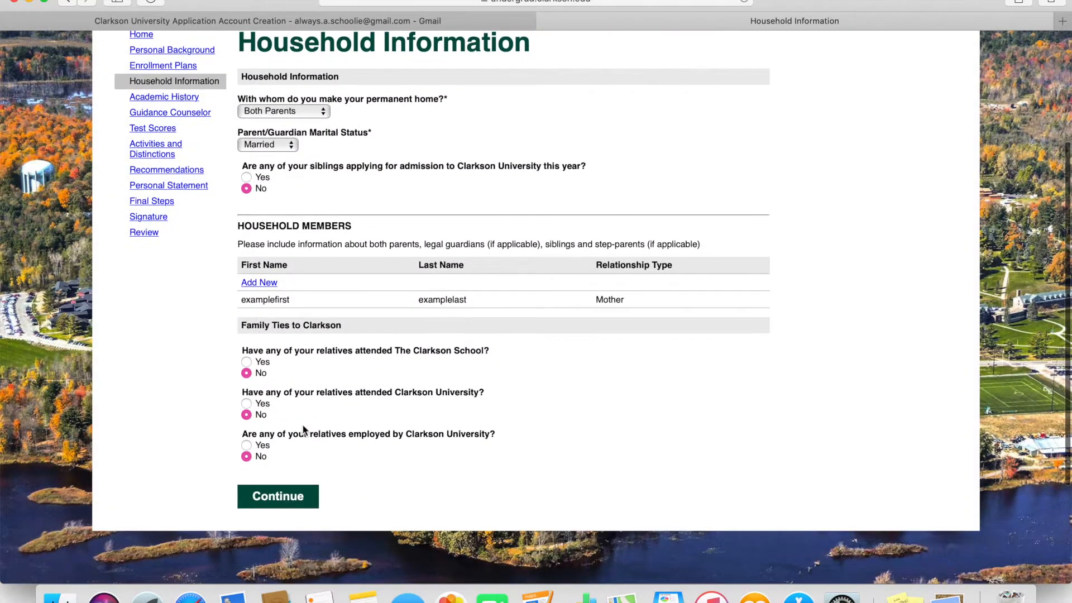
click(294, 500)
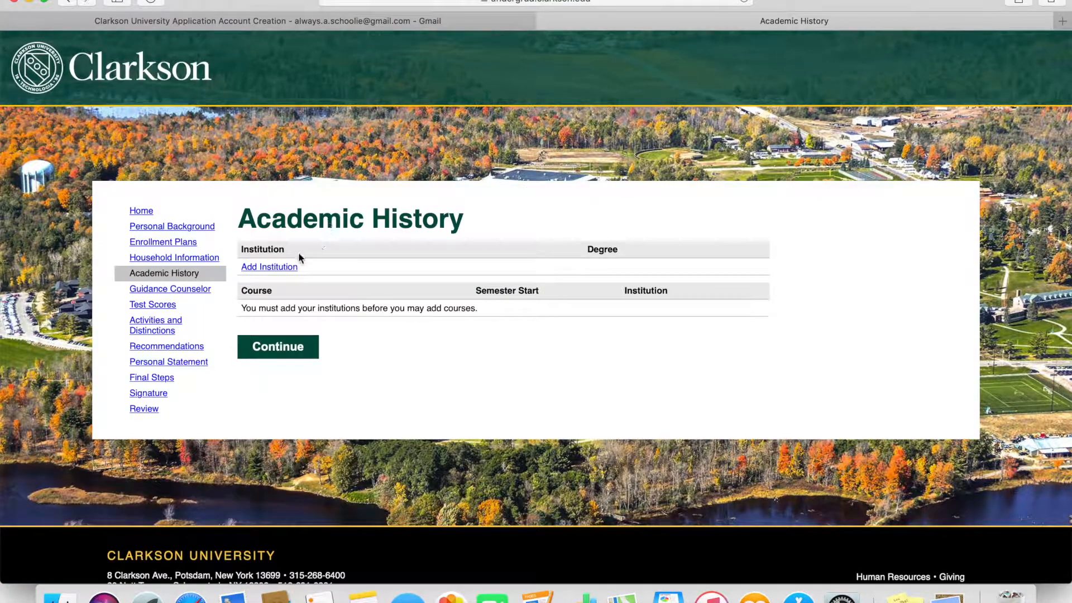
- Add a new academic history institution by searching 'casco' and picking Casco Bay College
click(256, 270)
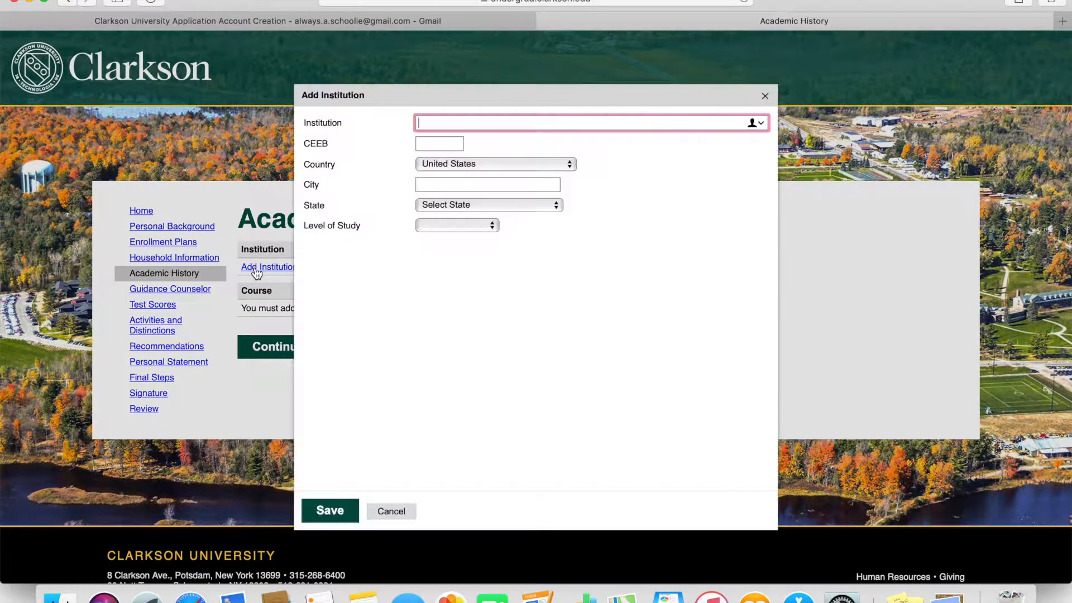
text(bay)
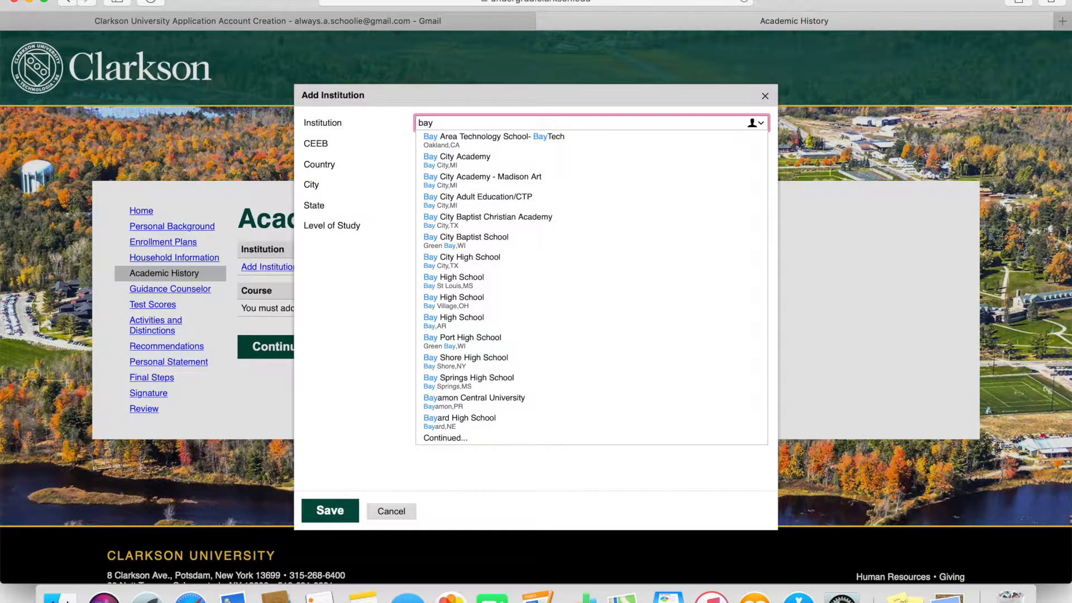
key(BackSpace)
key(BackSpace)
key(BackSpace)
text(casco)
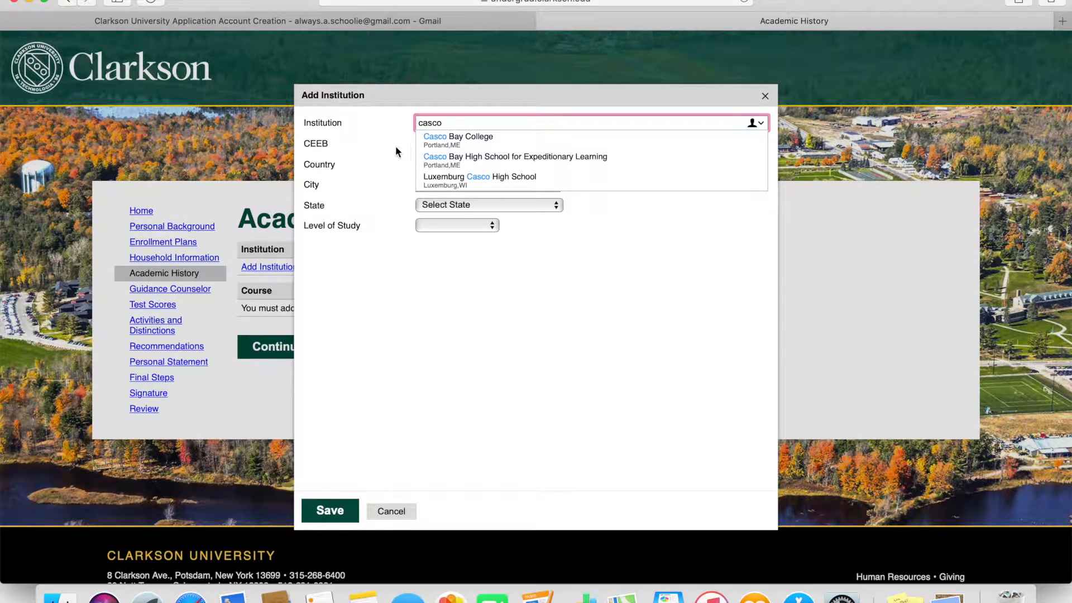
click(490, 140)
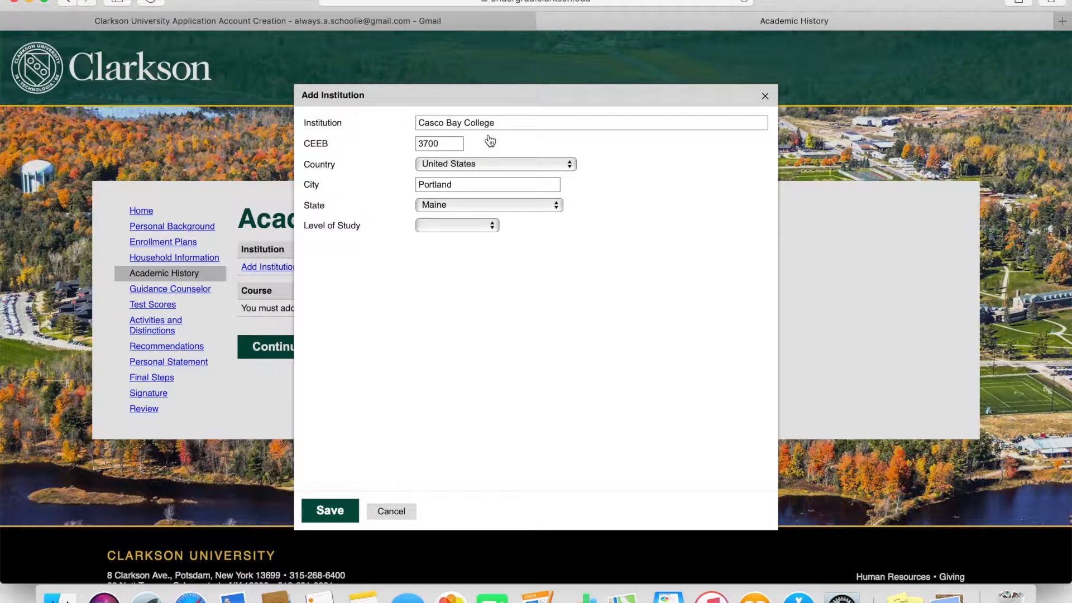
- Set level High School, No Degree, GPA 95 on a 100 scale, and save the institution
click(471, 223)
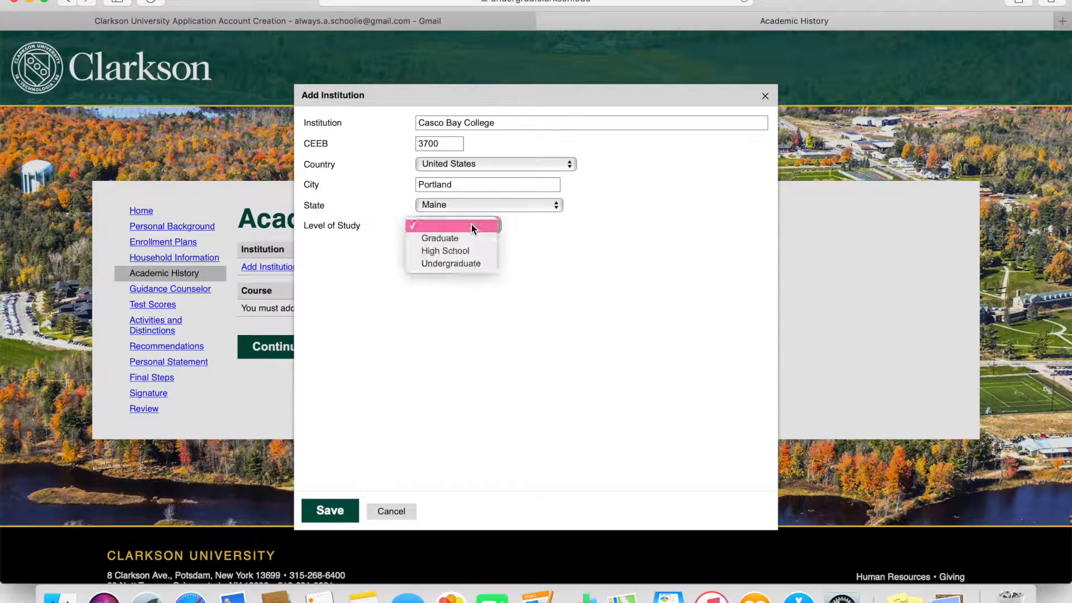
click(470, 251)
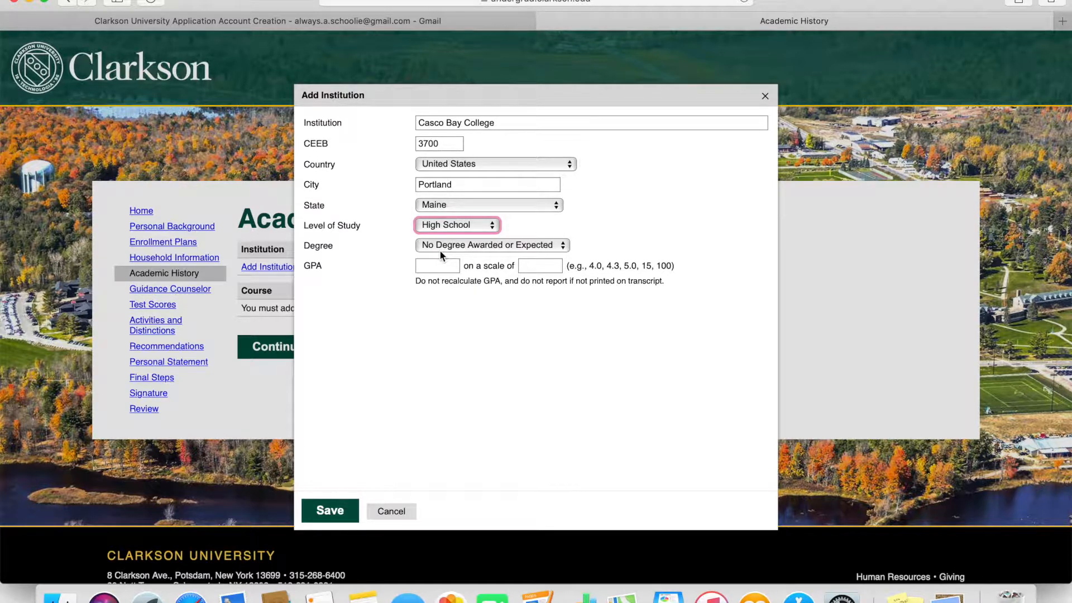
click(441, 250)
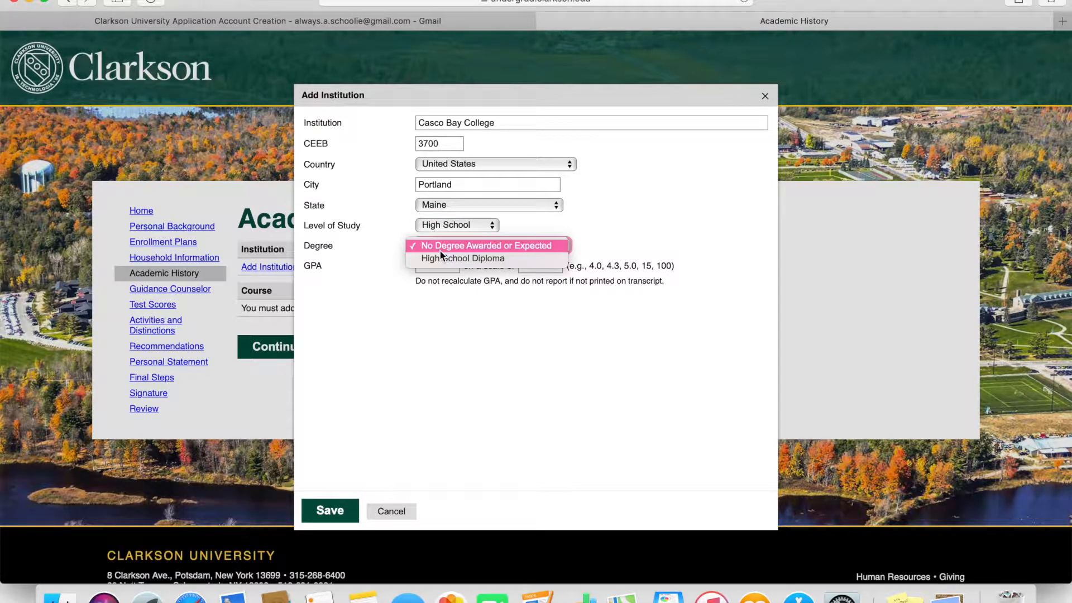
click(465, 246)
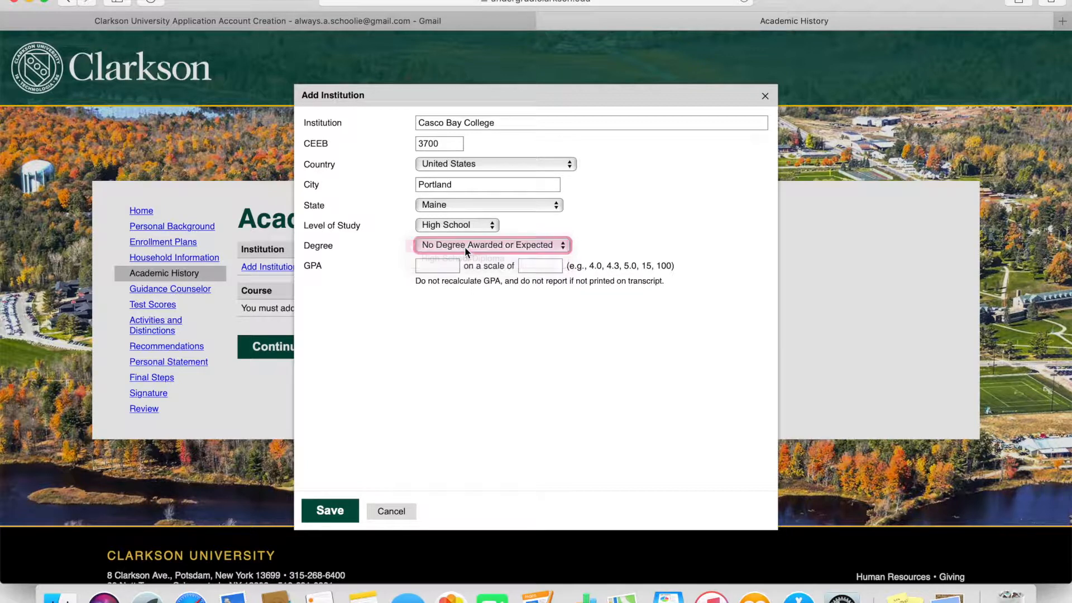
click(526, 267)
text(100)
click(447, 267)
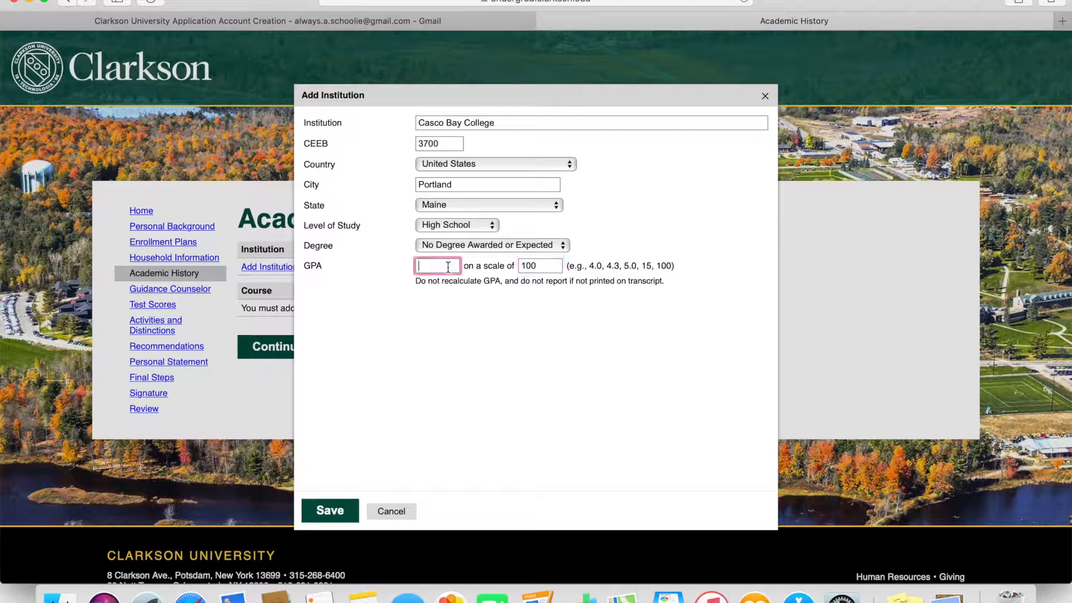
text(95)
click(333, 512)
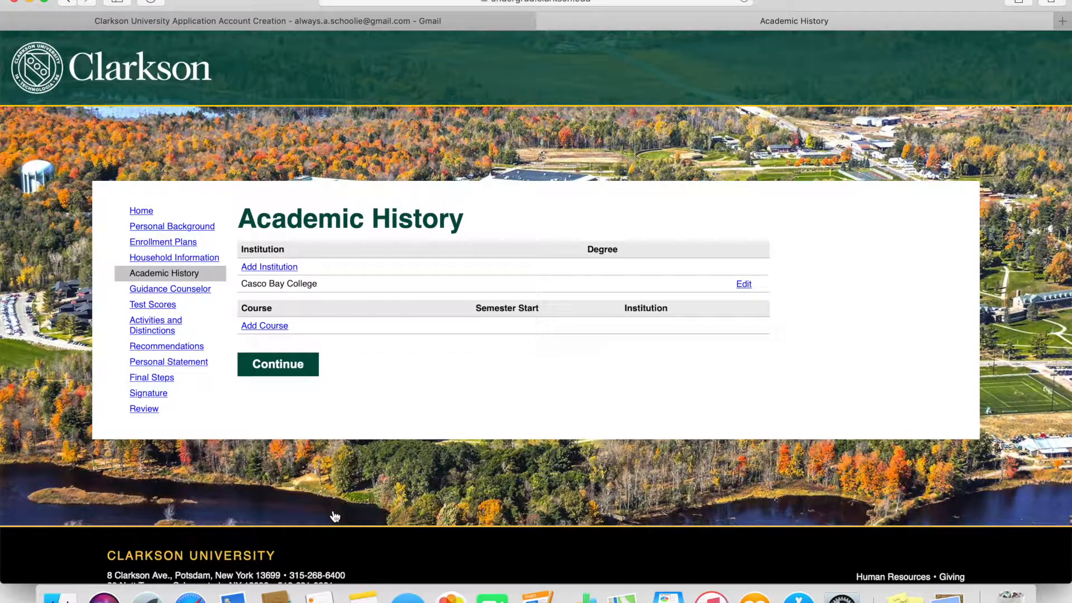
- Add a full-year Advanced Placement biology course at Casco Bay College, save it, and continue
click(273, 327)
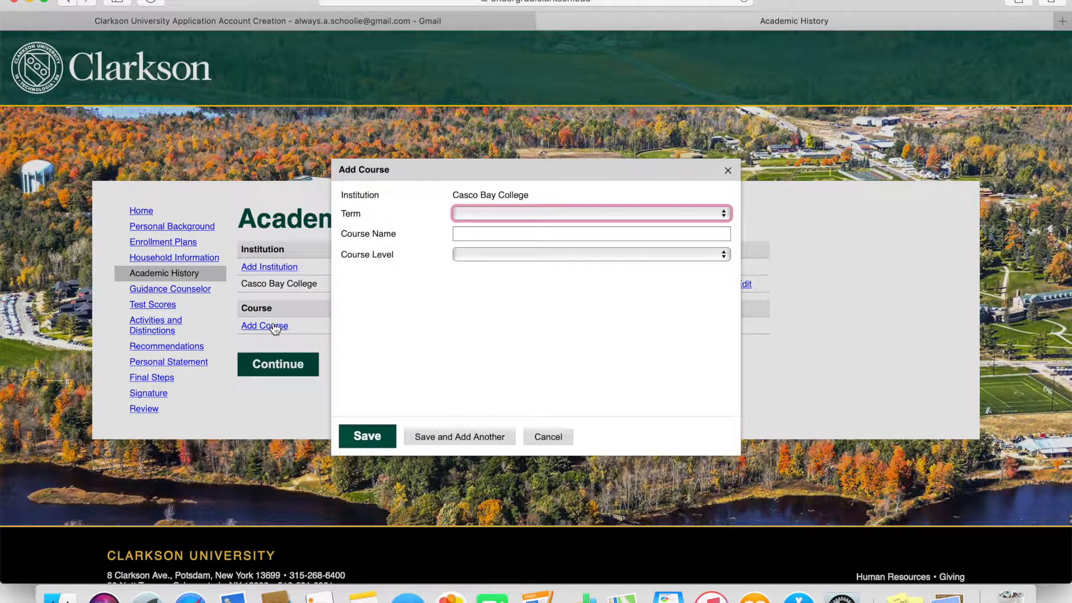
click(491, 211)
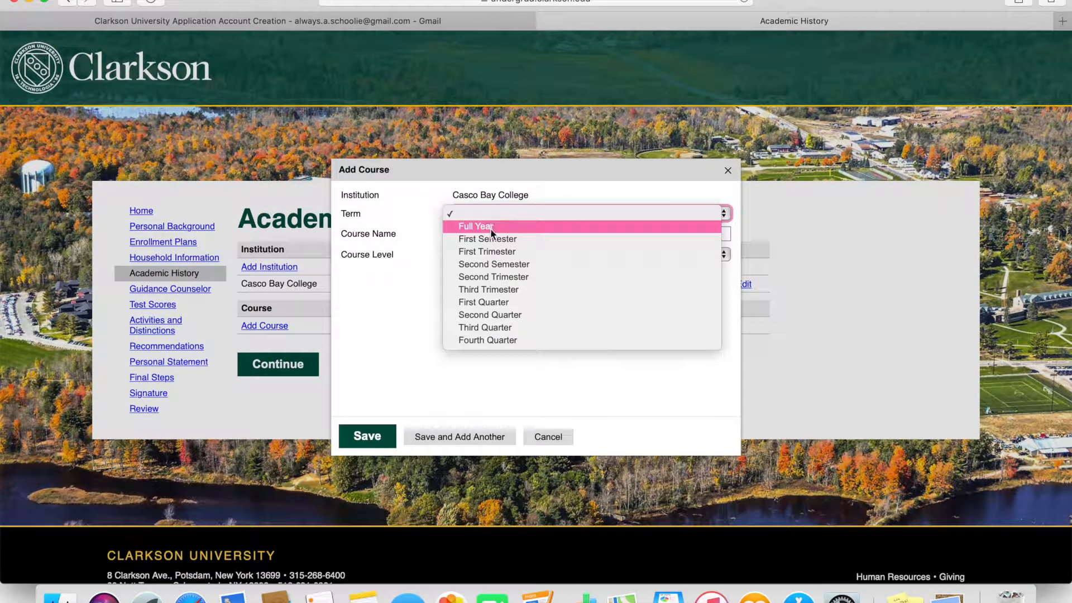
click(487, 226)
click(487, 234)
text(biology)
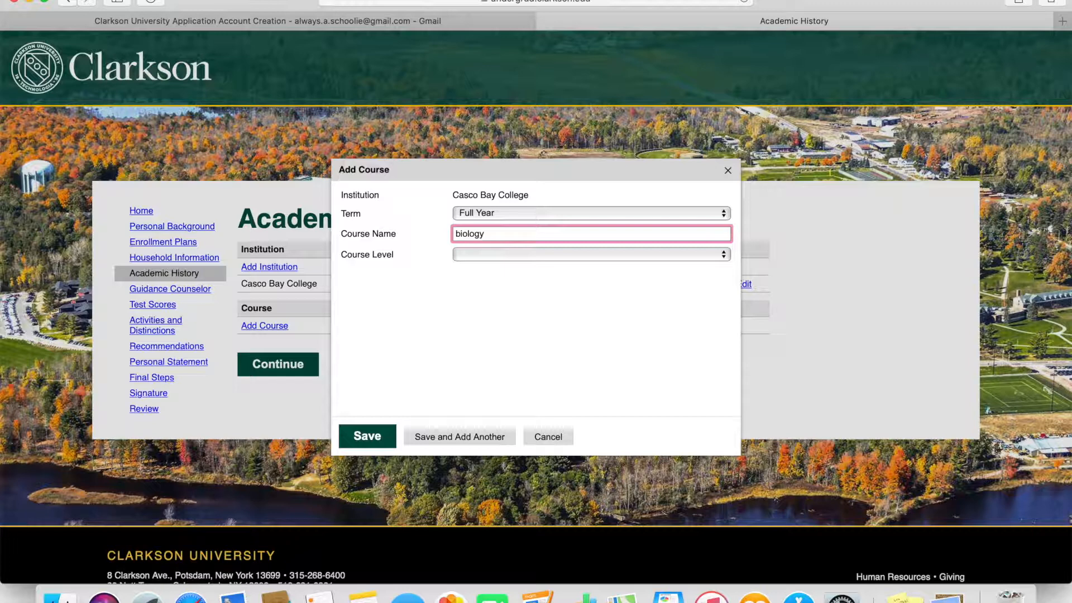
click(495, 255)
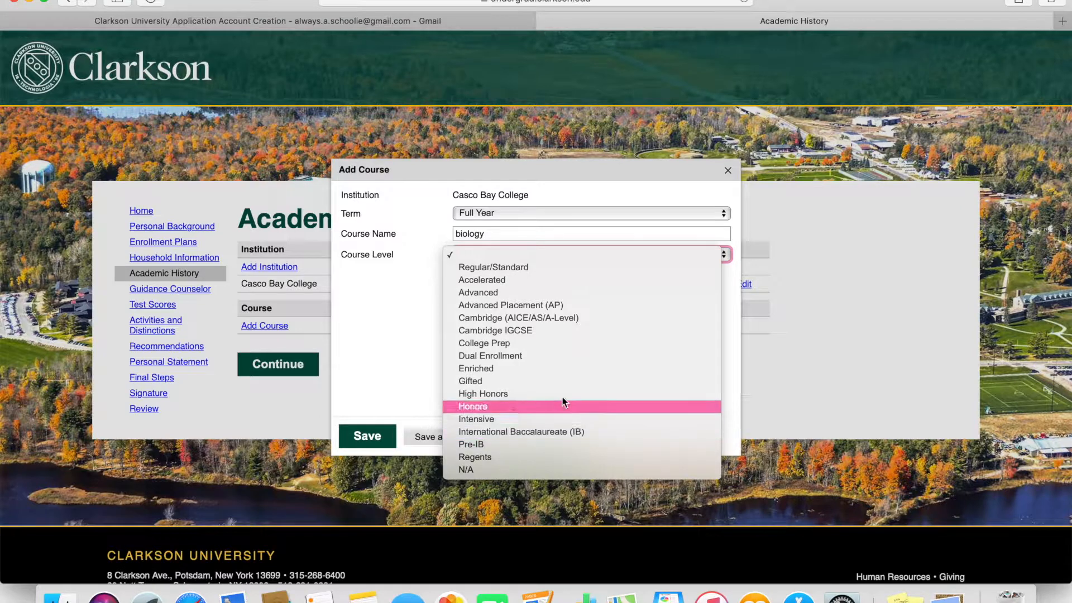
click(552, 305)
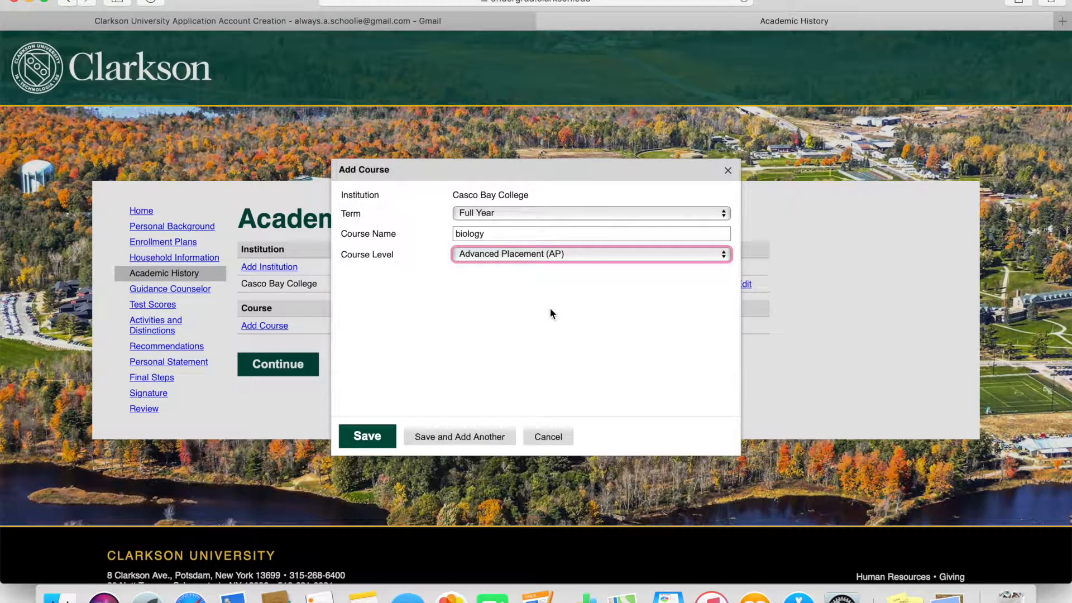
click(368, 440)
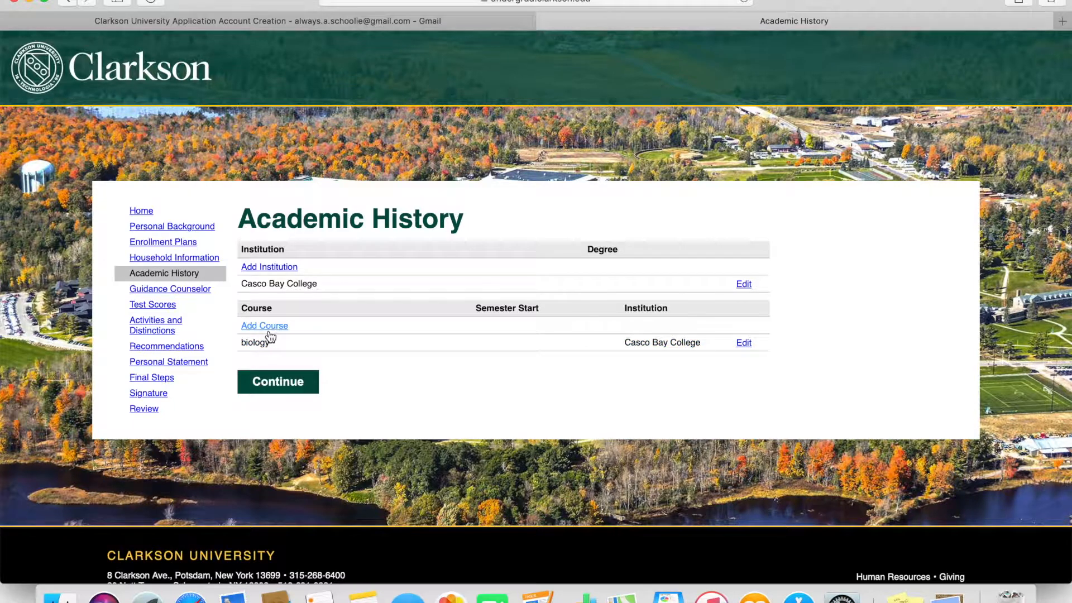
click(276, 384)
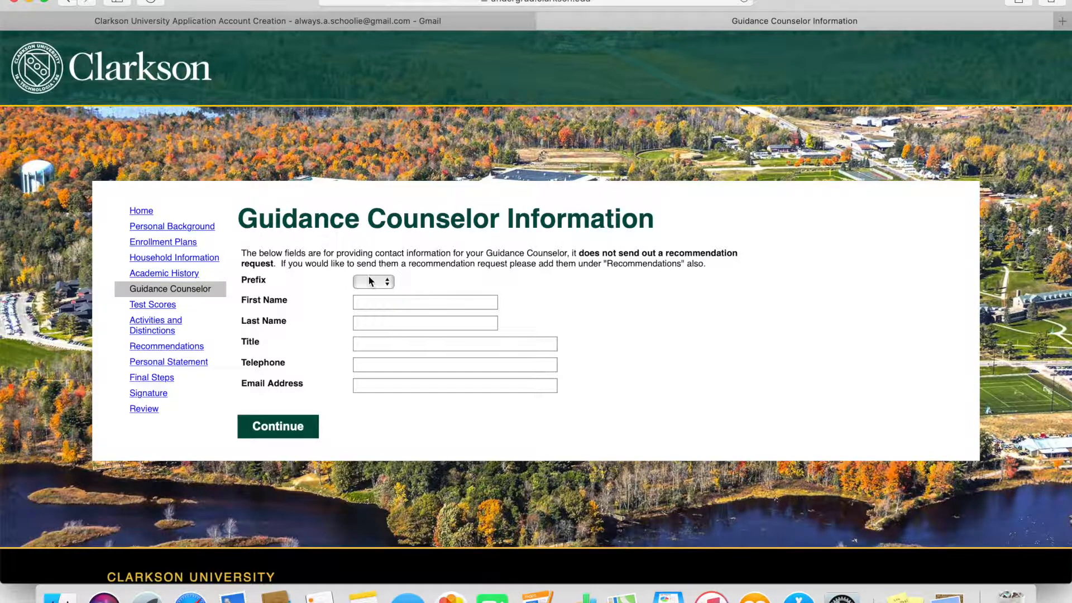
- Set the guidance counselor's prefix to Mr. and enter their first and last name
click(369, 281)
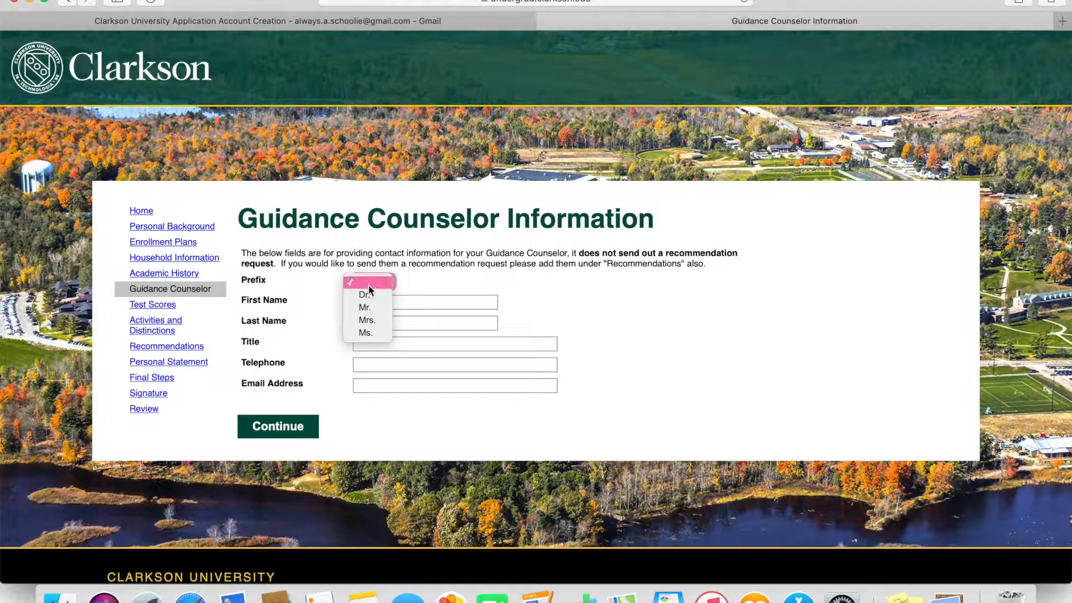
click(371, 308)
click(372, 304)
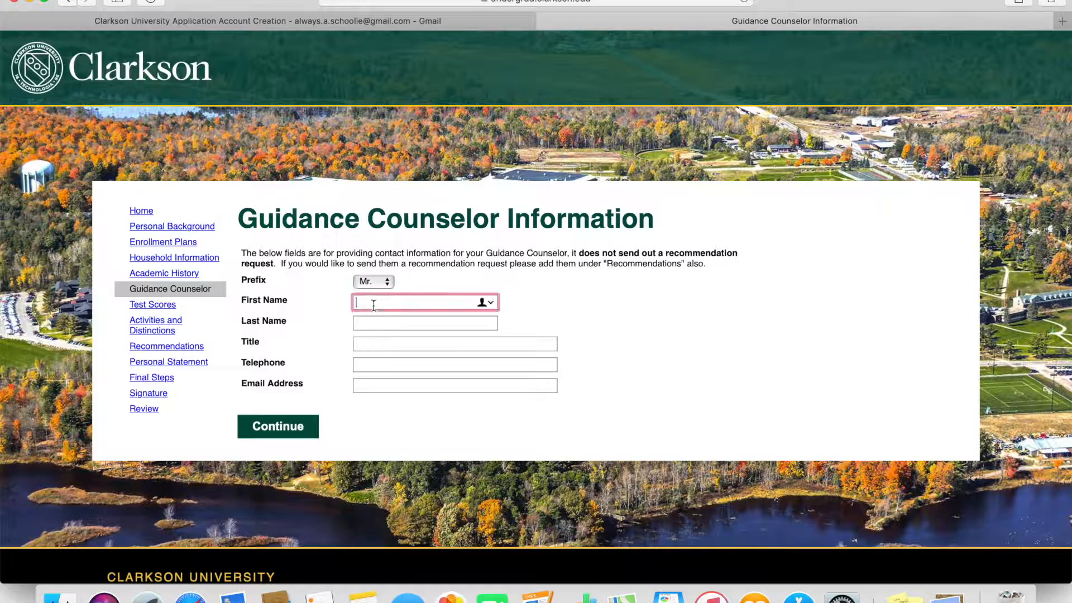
text(abc)
click(375, 321)
text(def)
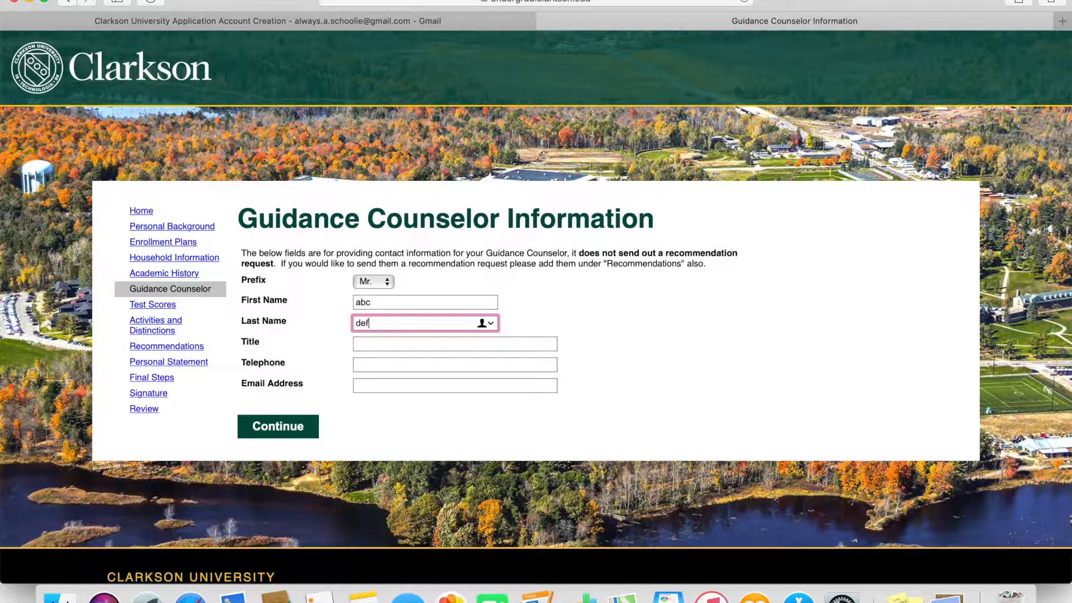
- Enter the counselor's title, telephone number and e-mail address, then save and continue to Test Scores
click(379, 343)
text(counselor)
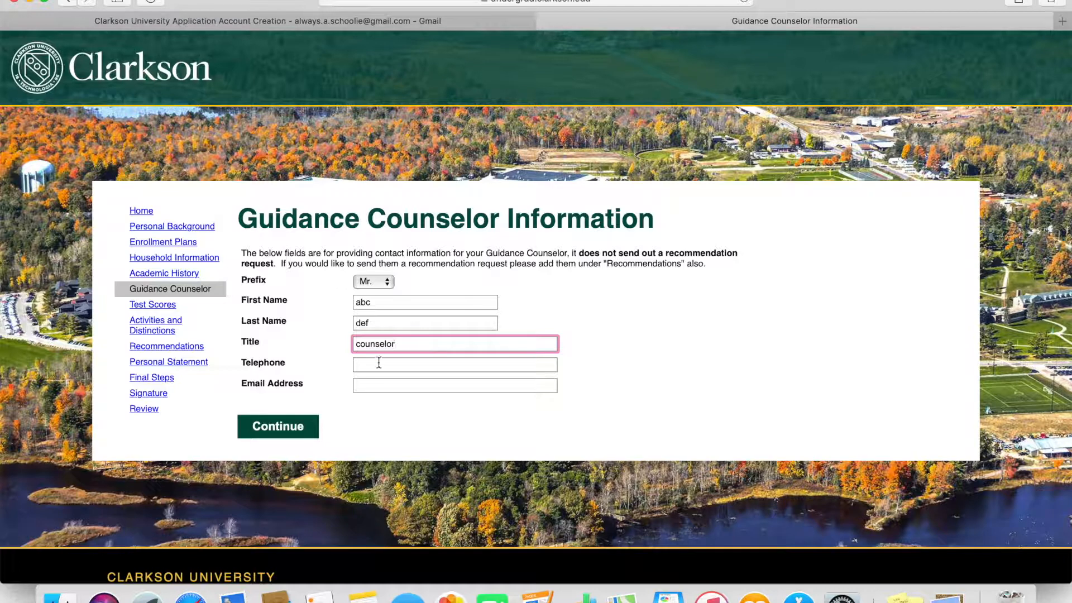
click(379, 364)
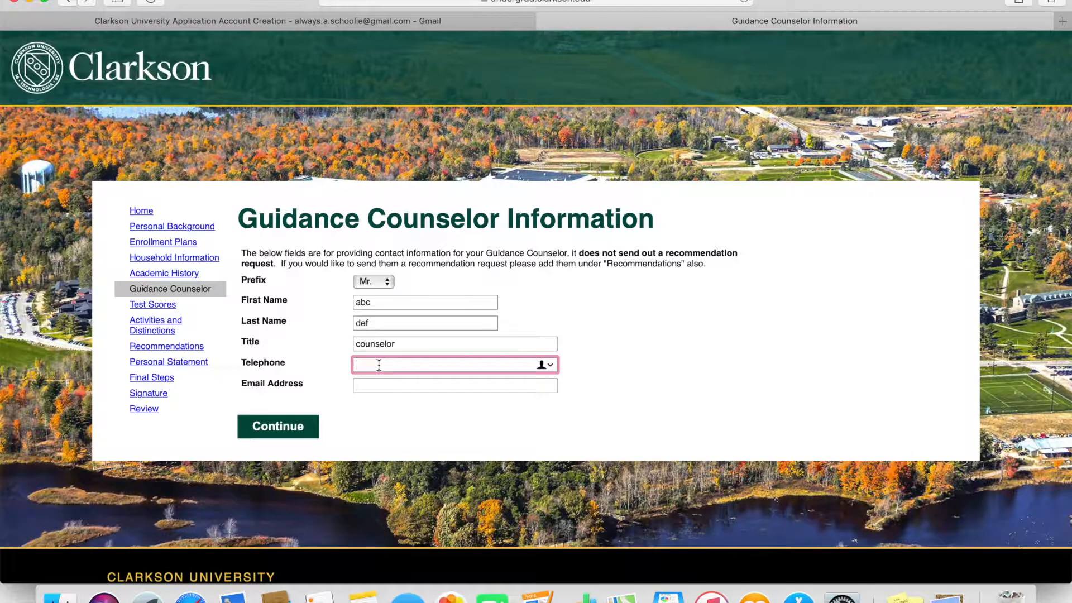
text(1234567890)
click(377, 385)
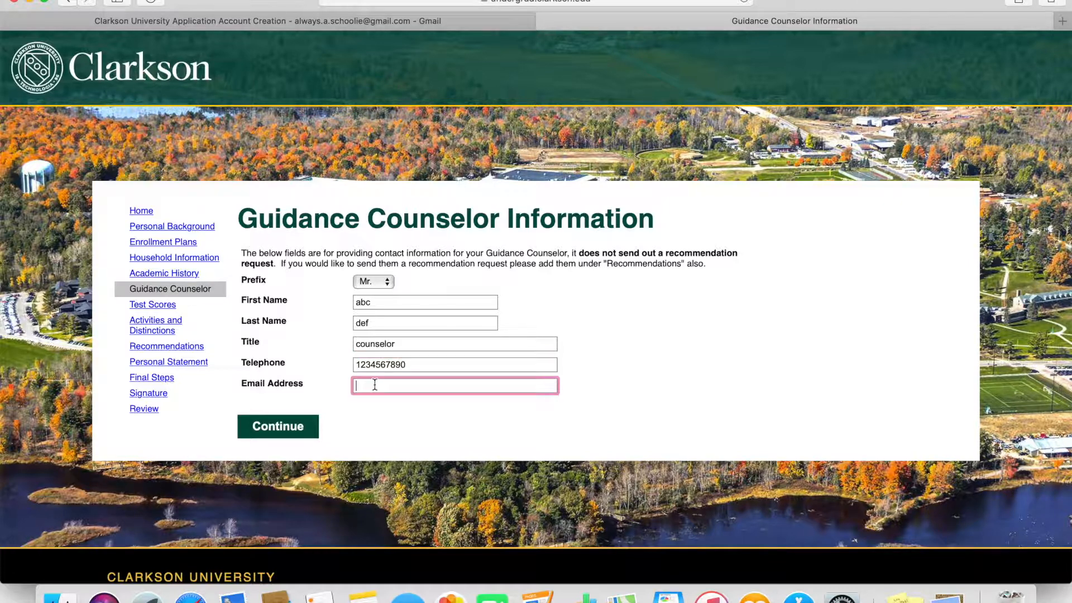
text(abc@gmail.com)
click(303, 423)
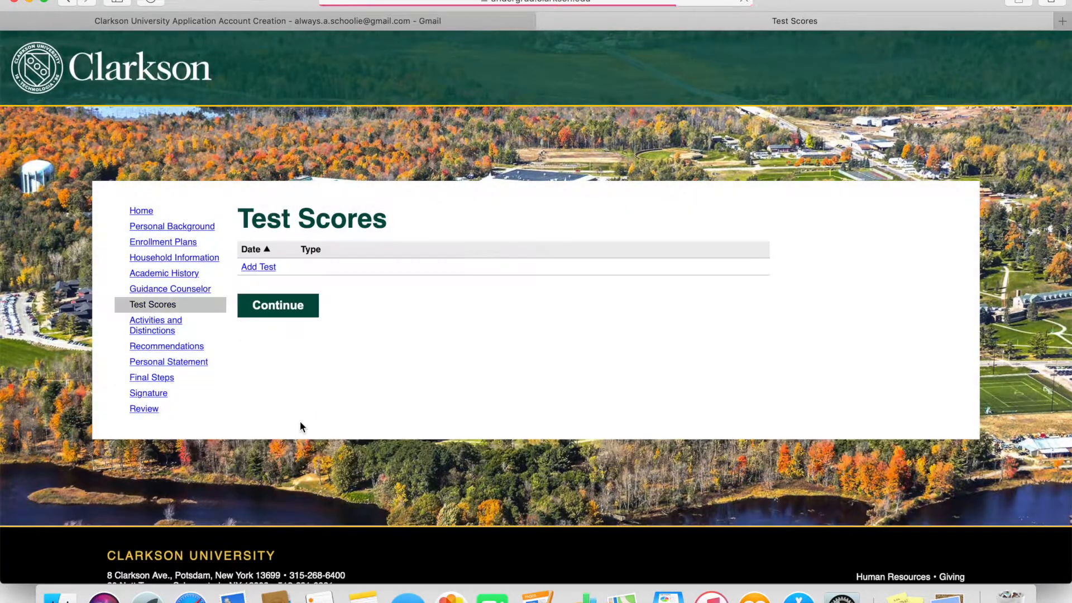
- Add an SAT I test dated May 20, 2018, save it, and go to Activities and Distinctions
click(269, 268)
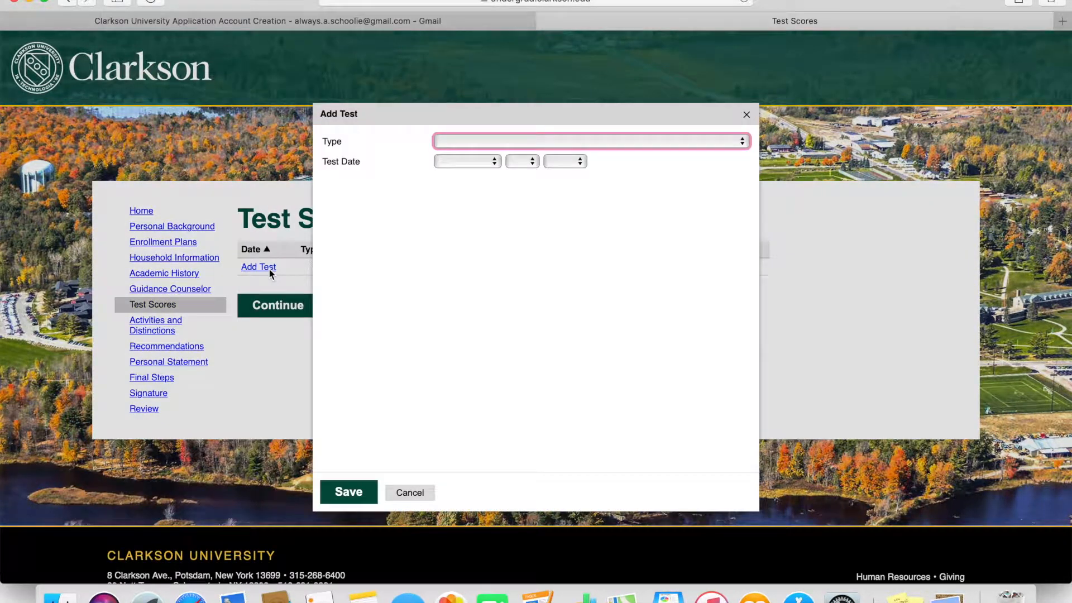
click(450, 141)
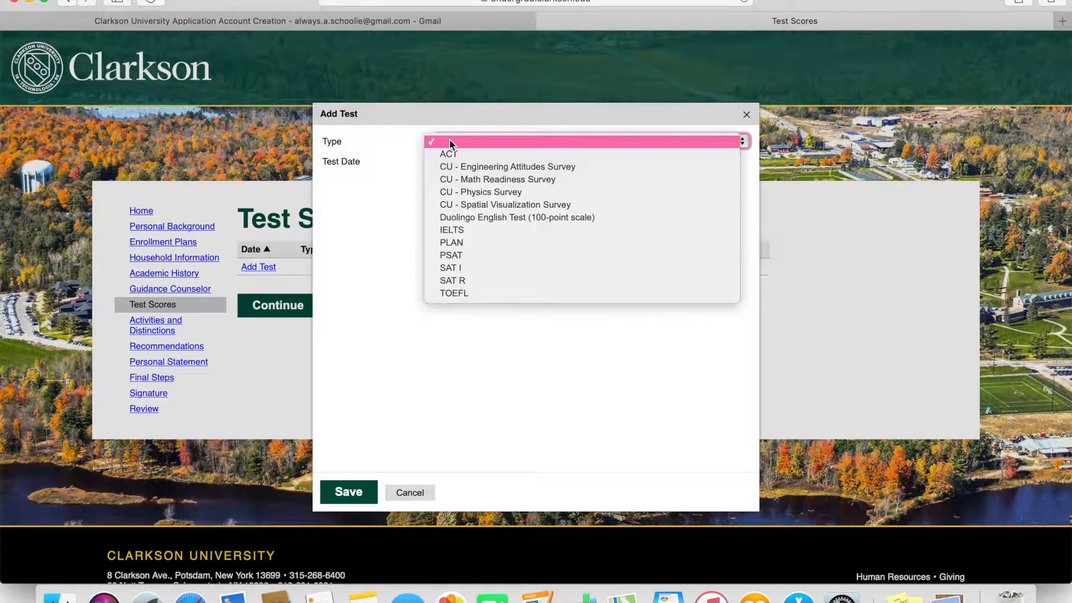
click(479, 269)
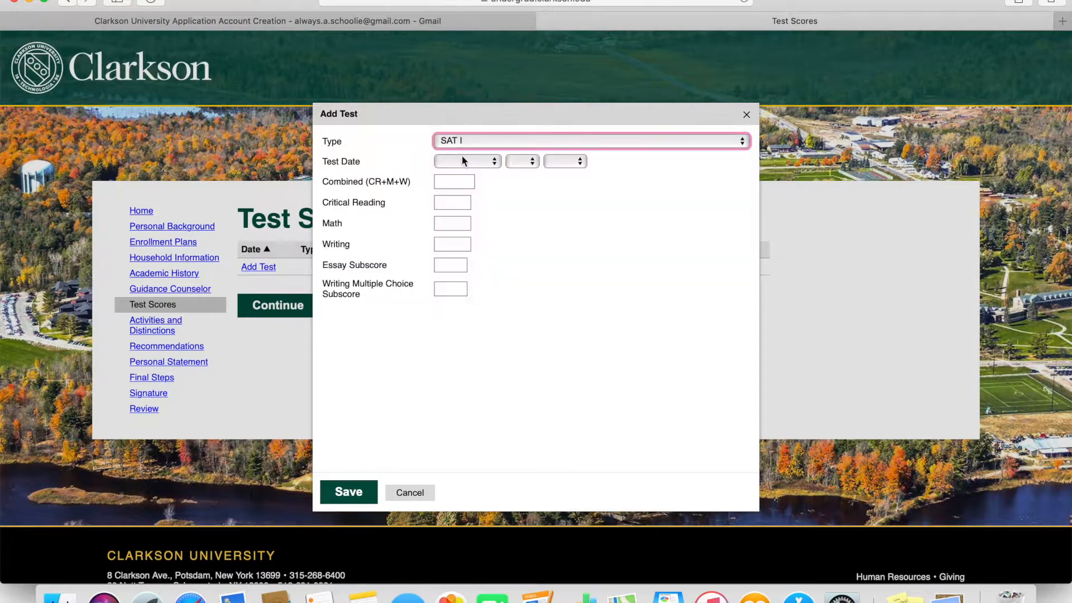
click(463, 161)
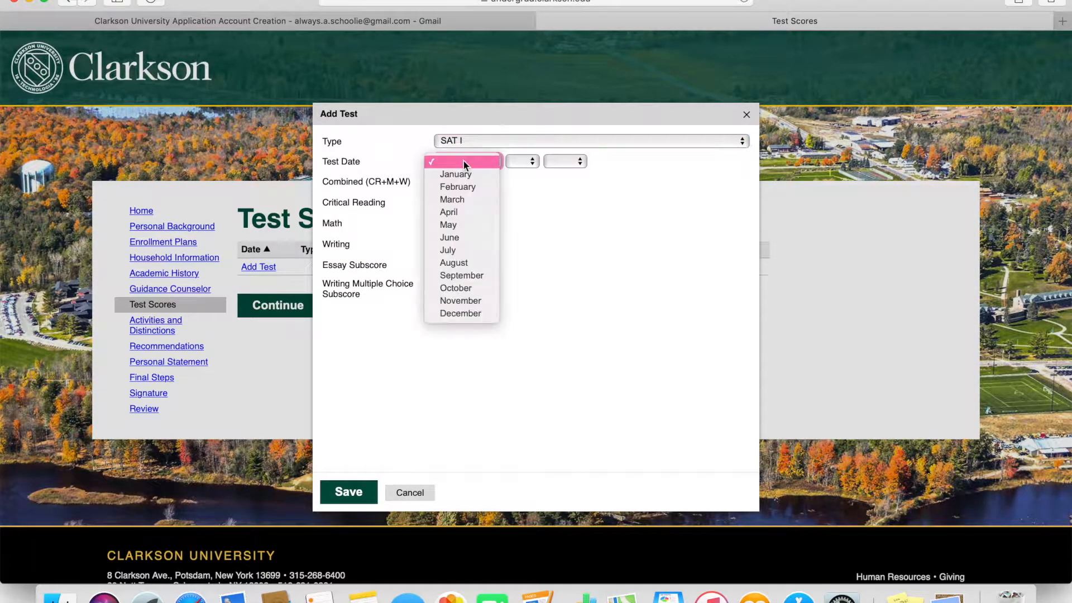
click(463, 224)
click(524, 162)
click(513, 420)
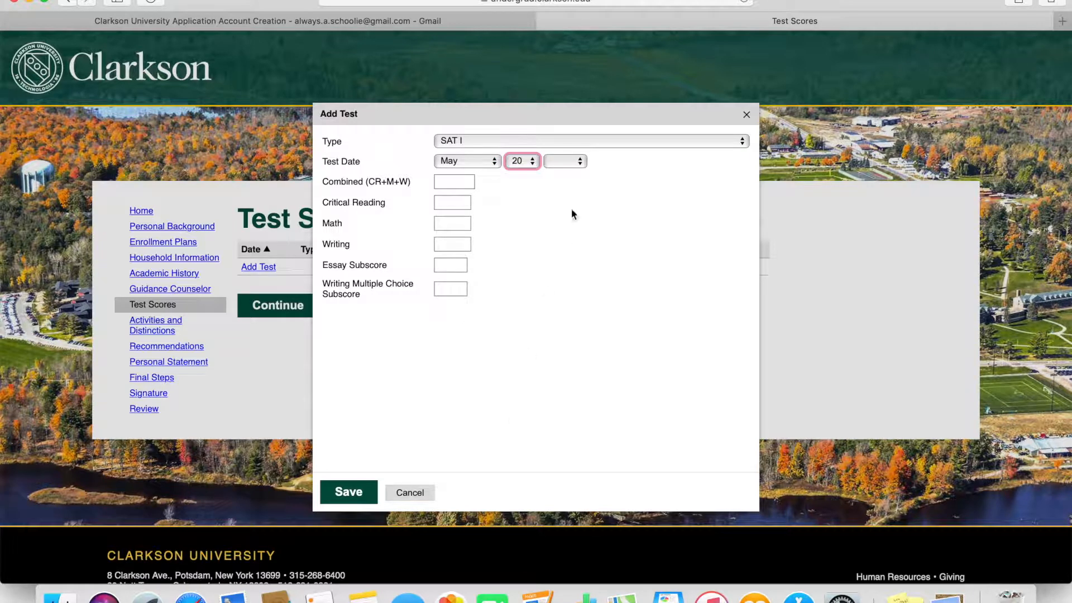
click(571, 165)
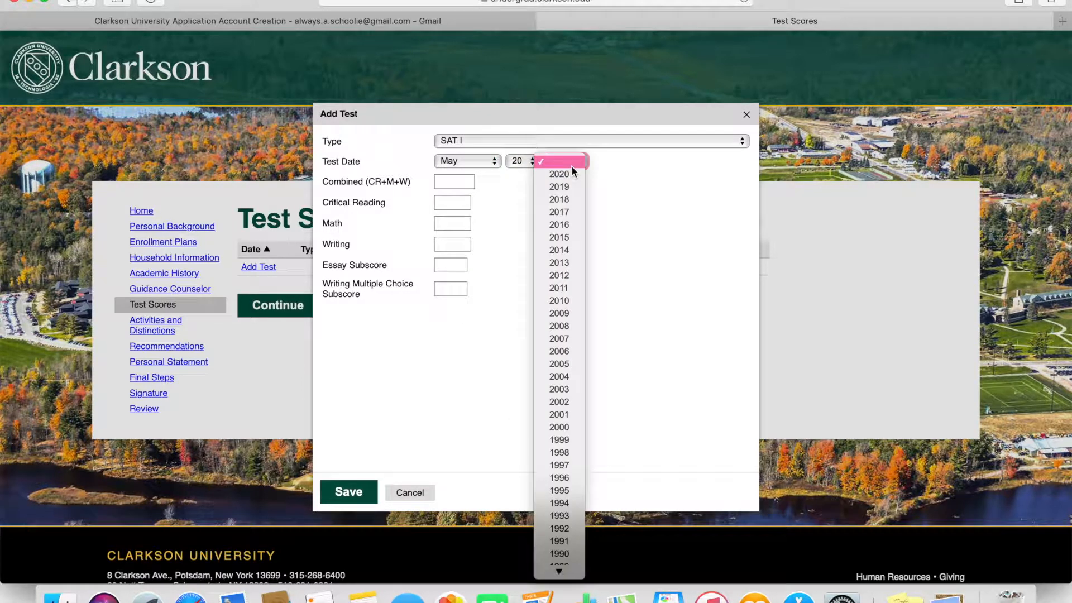
click(569, 203)
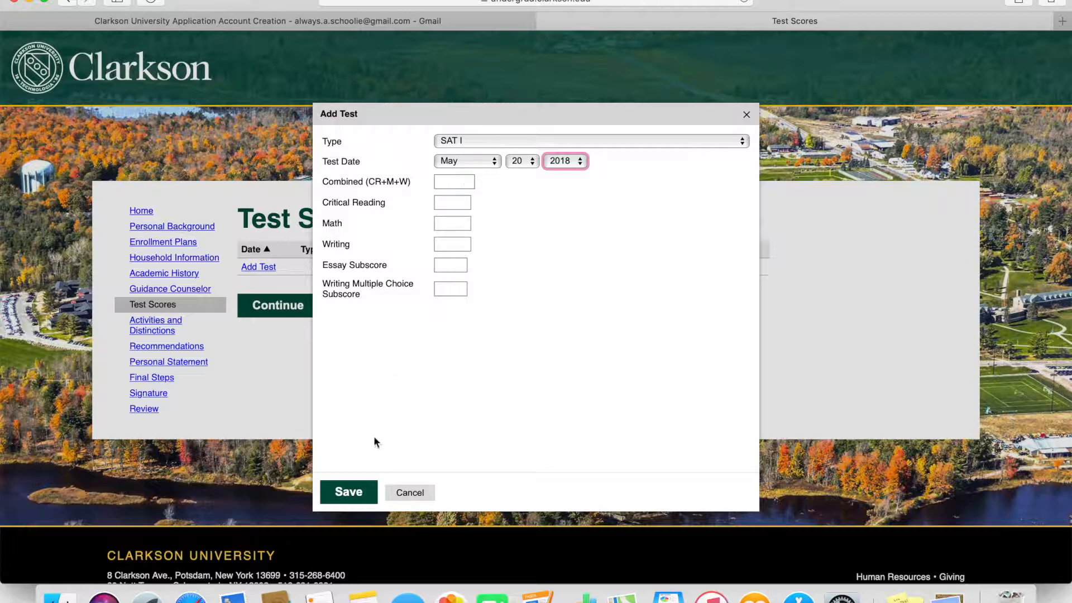
click(360, 493)
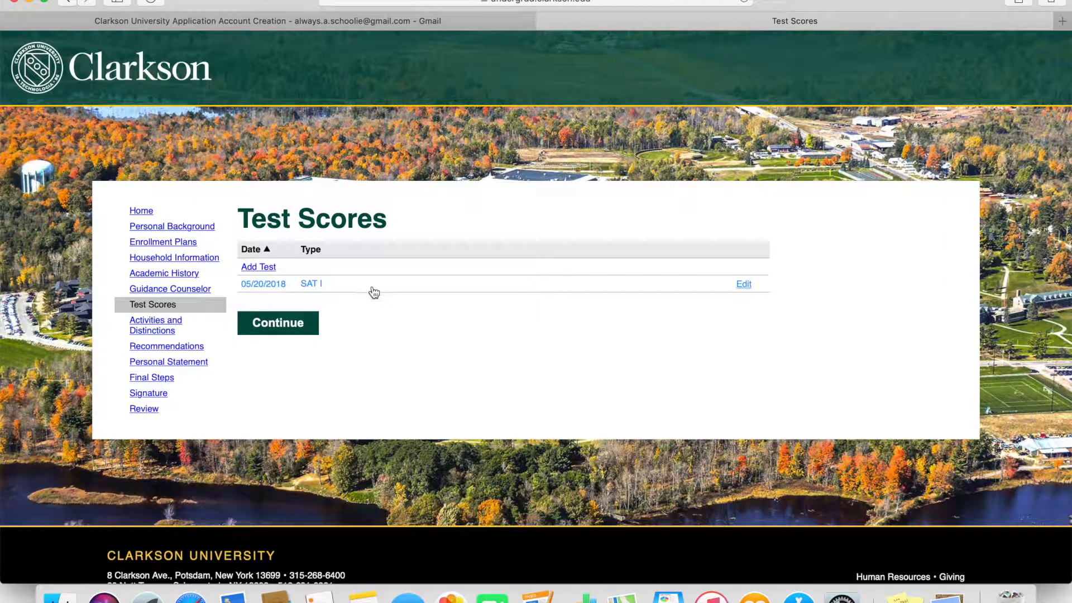
click(165, 332)
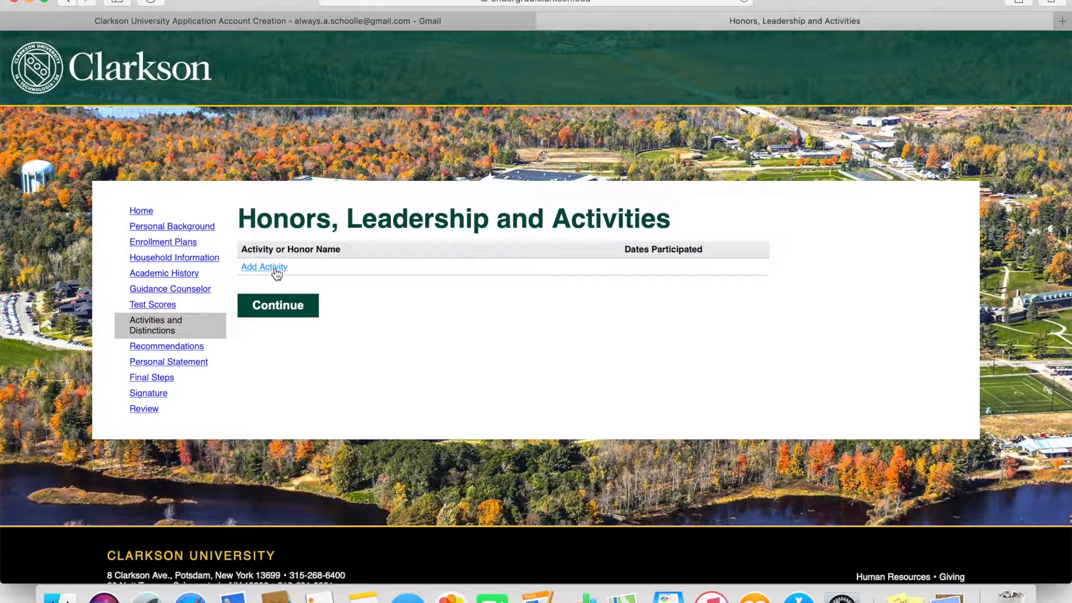
- Add the activity 'national honors society' with role 'membe', city Portland and state Maine
click(264, 267)
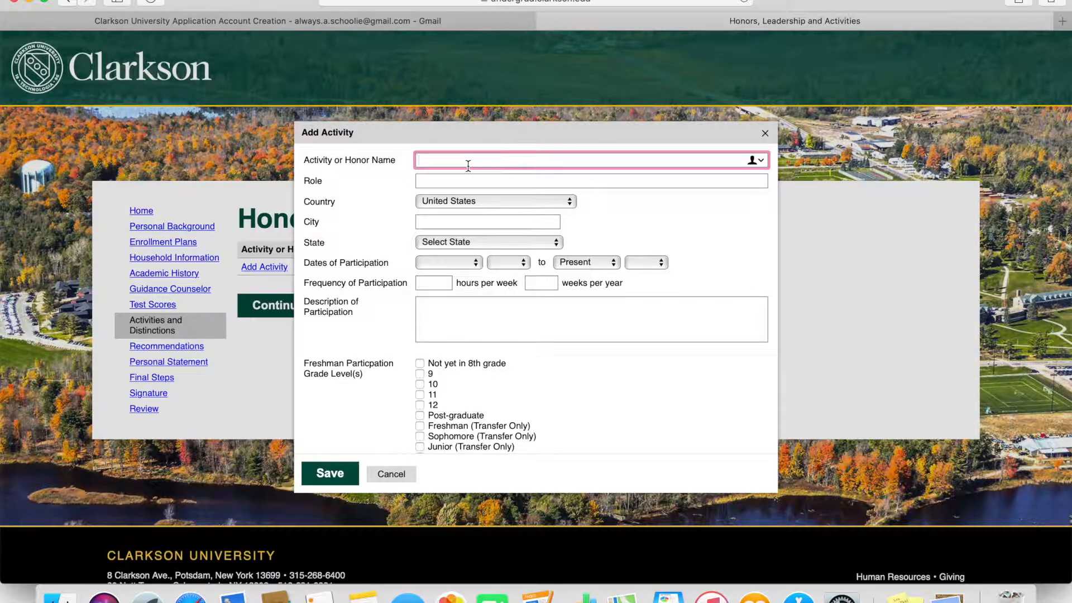
text(national honors society)
click(479, 182)
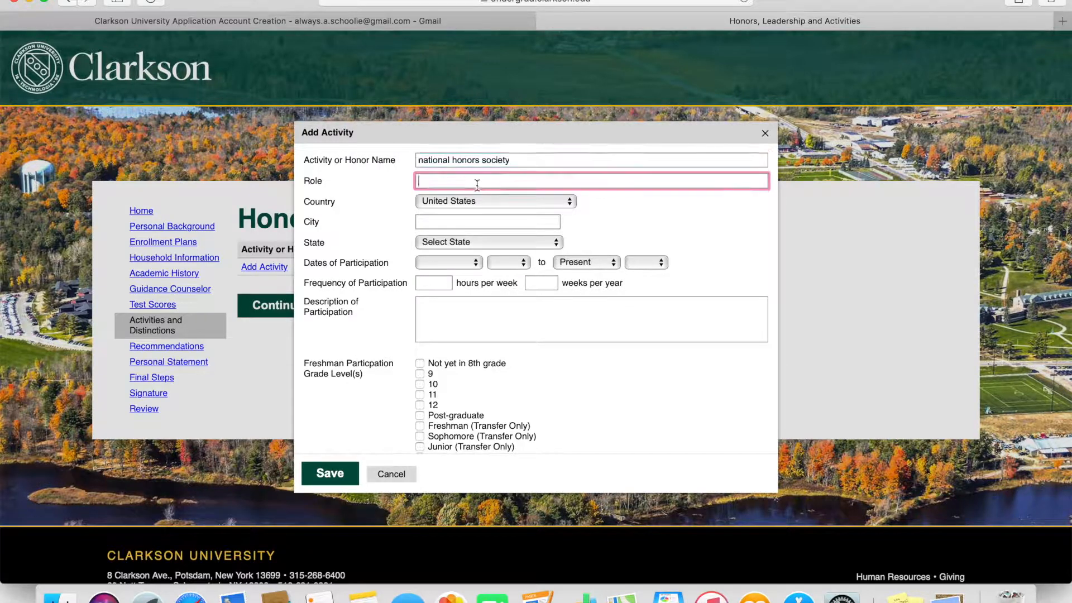
text(member)
click(487, 224)
text(portland)
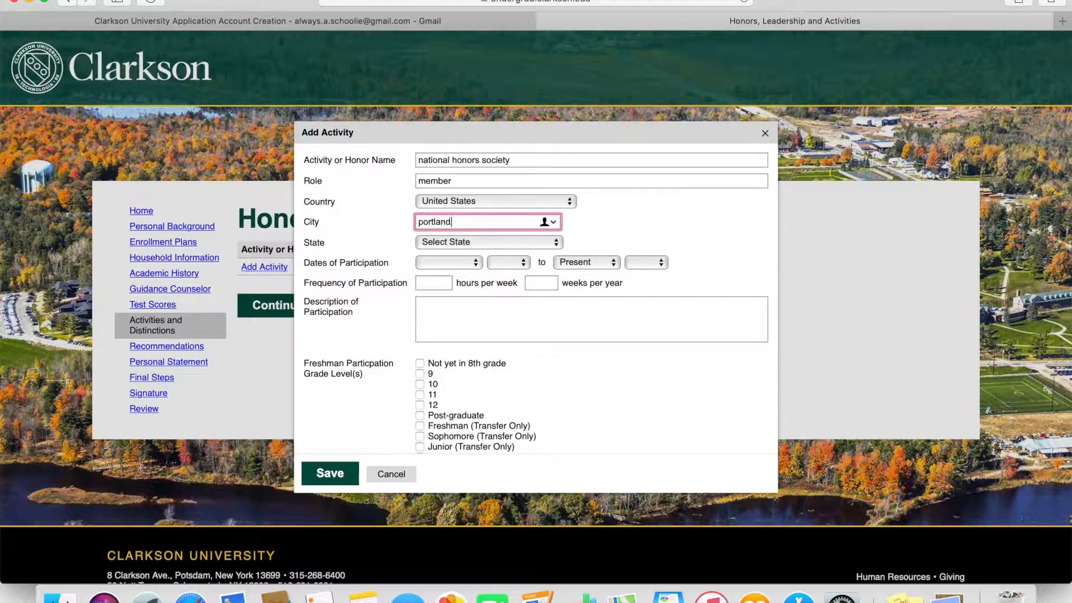
click(482, 242)
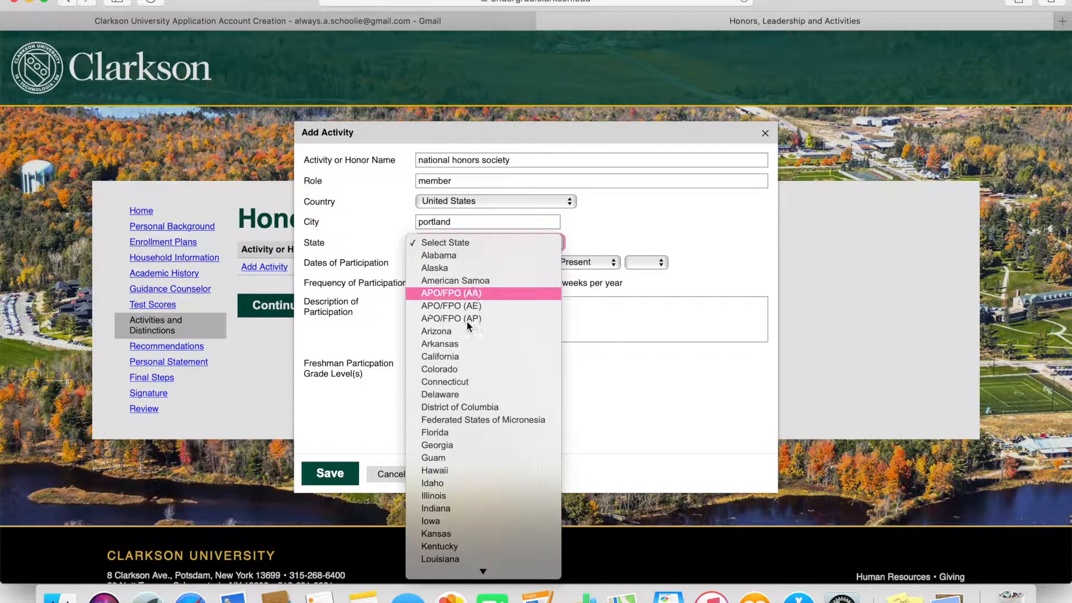
key(Escape)
key(m)
click(457, 261)
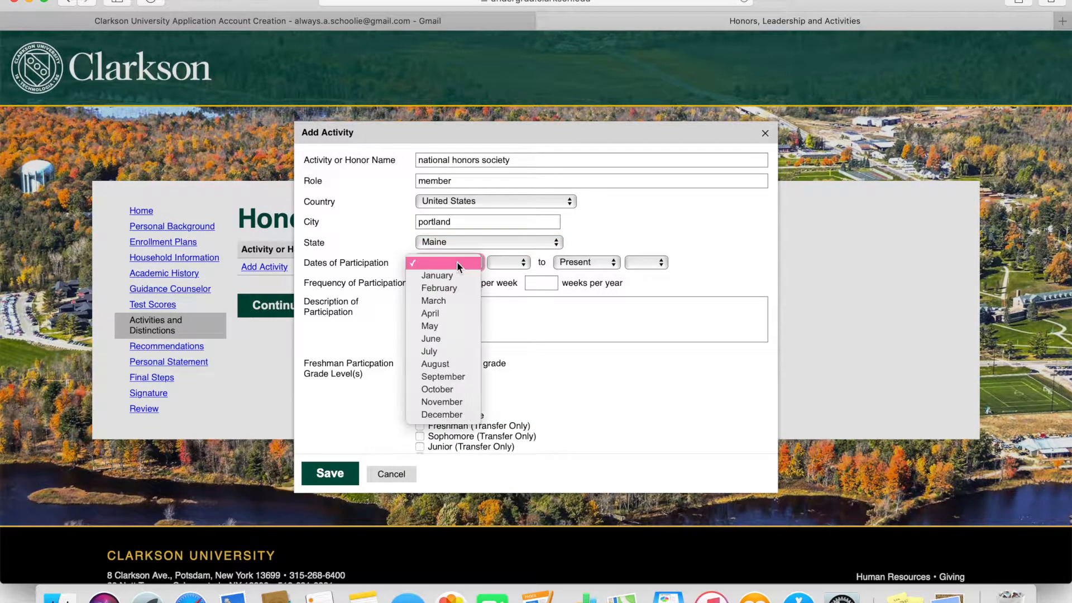
- Set a May 2017 start, 5 hours/week for 20 weeks, 'go to meetings and volunteer', grades 10-11; save and continue
click(446, 323)
click(434, 283)
text(5)
click(540, 283)
text(20)
click(441, 310)
text(go to meetings and volunteer)
scroll(420, 365, down, 2)
click(420, 362)
click(420, 372)
click(330, 473)
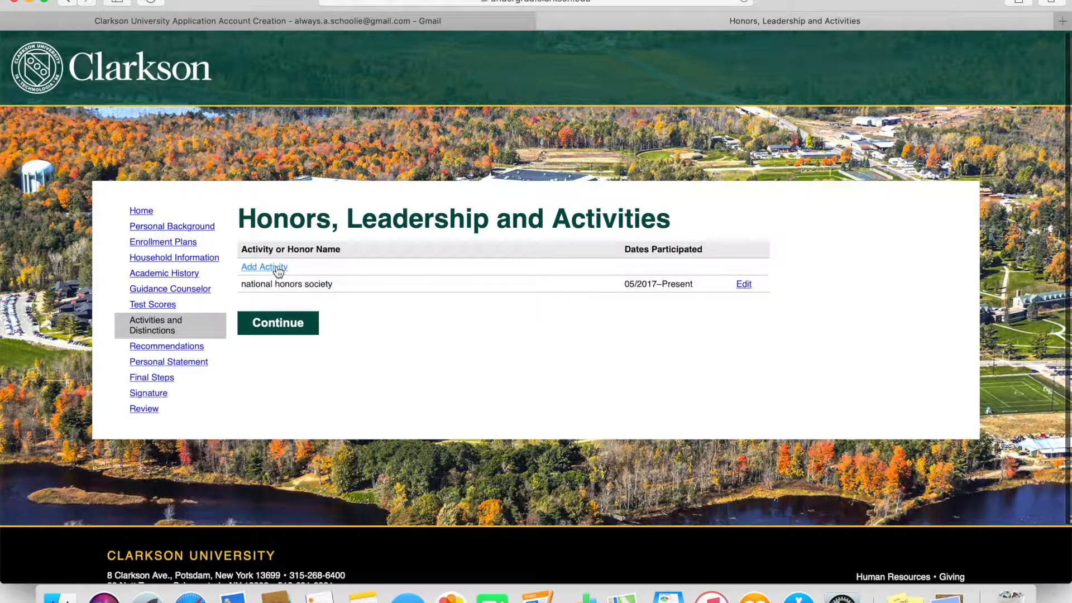
click(289, 323)
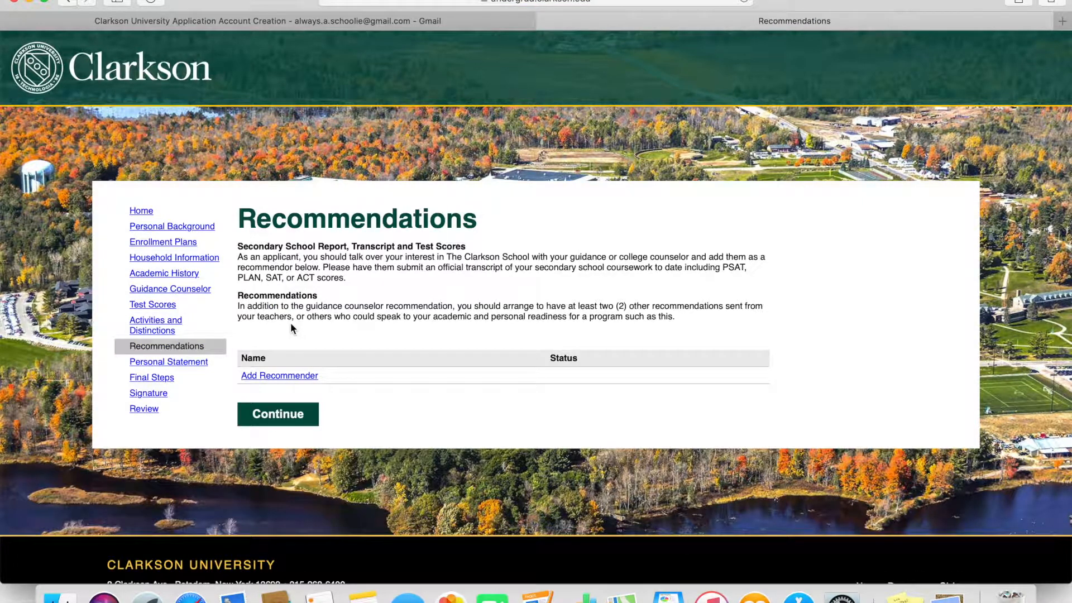
- Add a recommender with prefix Mr., their first and last name, and organization 'casco bay high school'
click(310, 375)
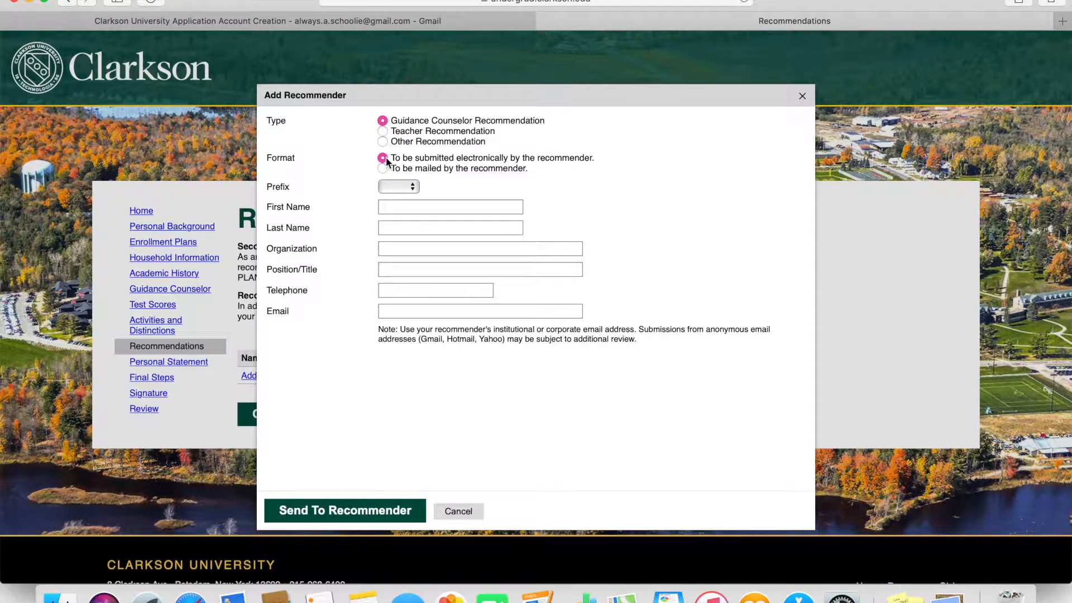
click(391, 188)
click(389, 214)
click(394, 206)
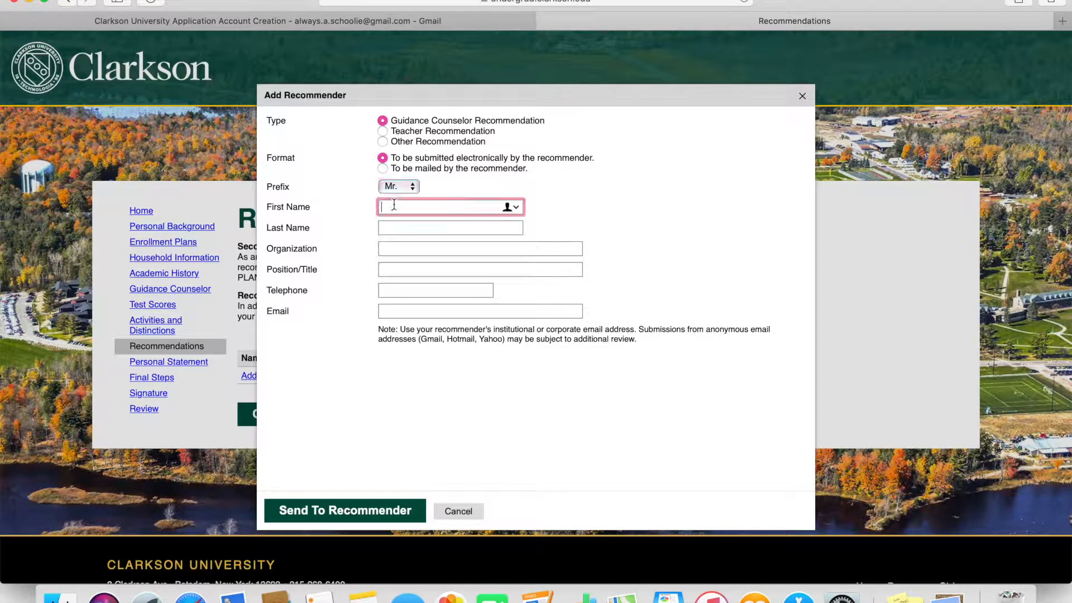
text(abc)
key(Tab)
text(def)
key(Tab)
text(casco bay)
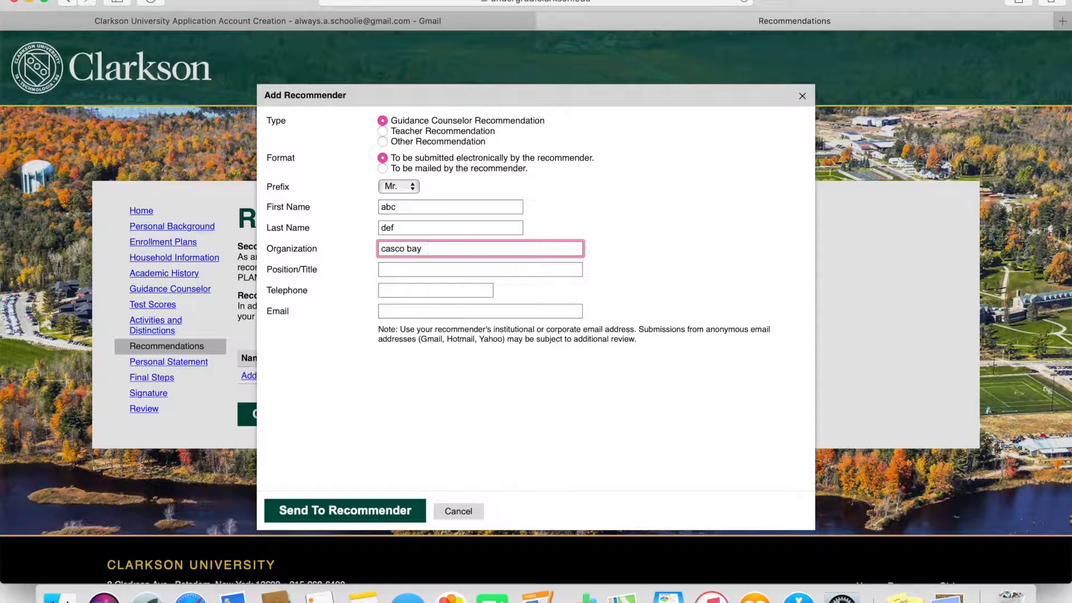
text( high school)
- Give the recommender title 'guidance counselor', a telephone and e-mail, and send the request
key(Tab)
text(gui)
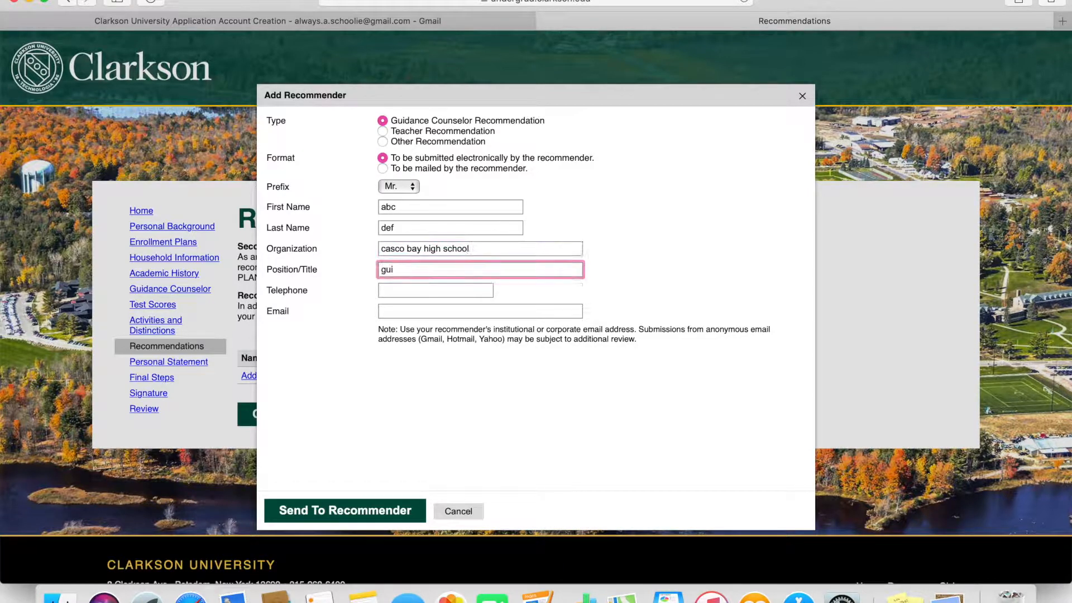
text(dance counselor)
click(397, 288)
text(1234567890)
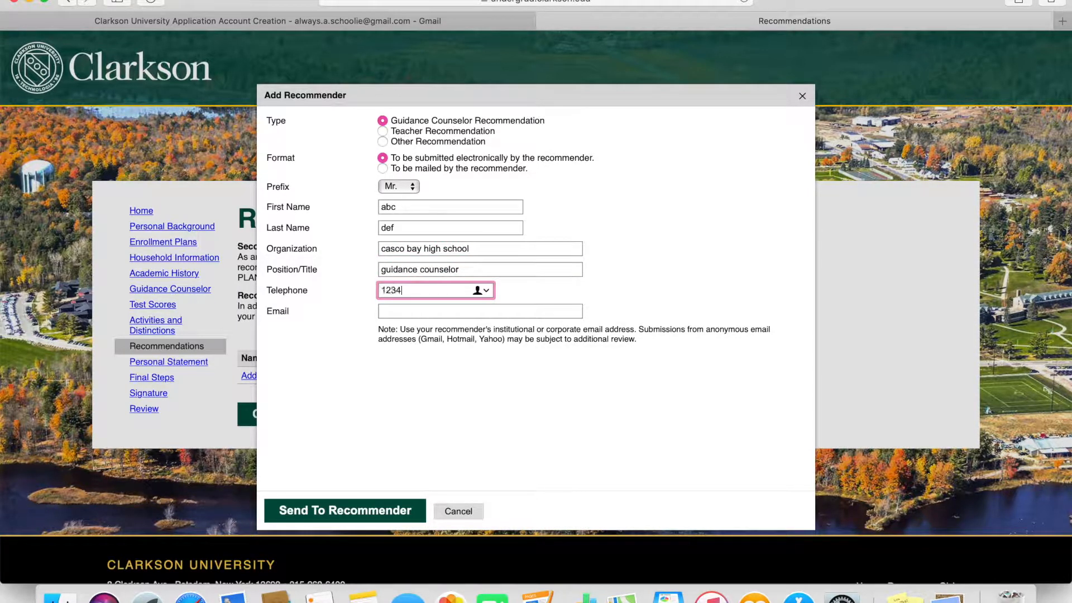
click(398, 311)
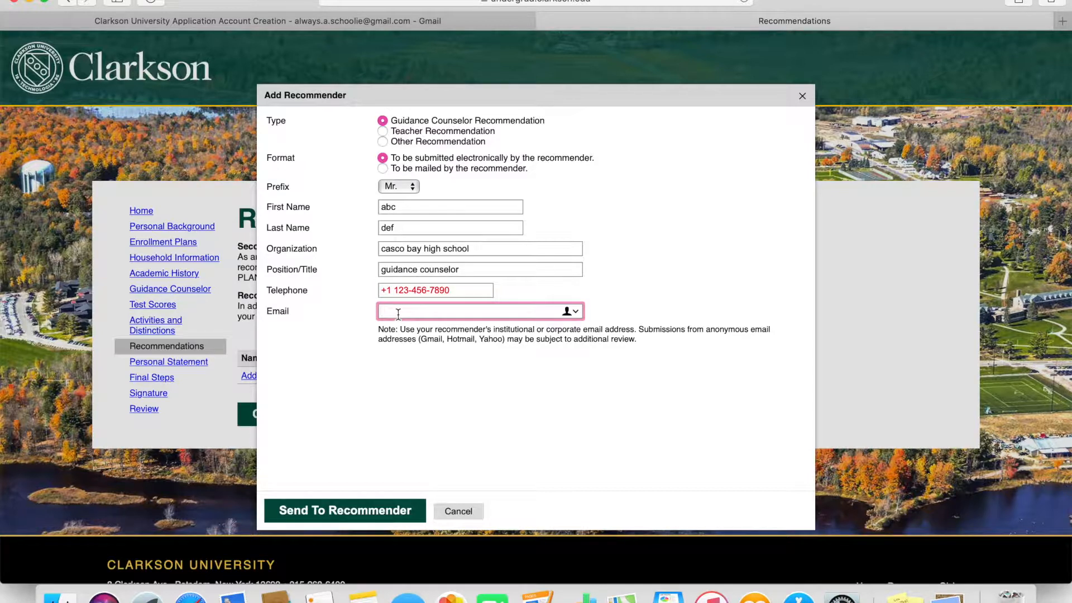
text(abc@gmail.com)
click(366, 512)
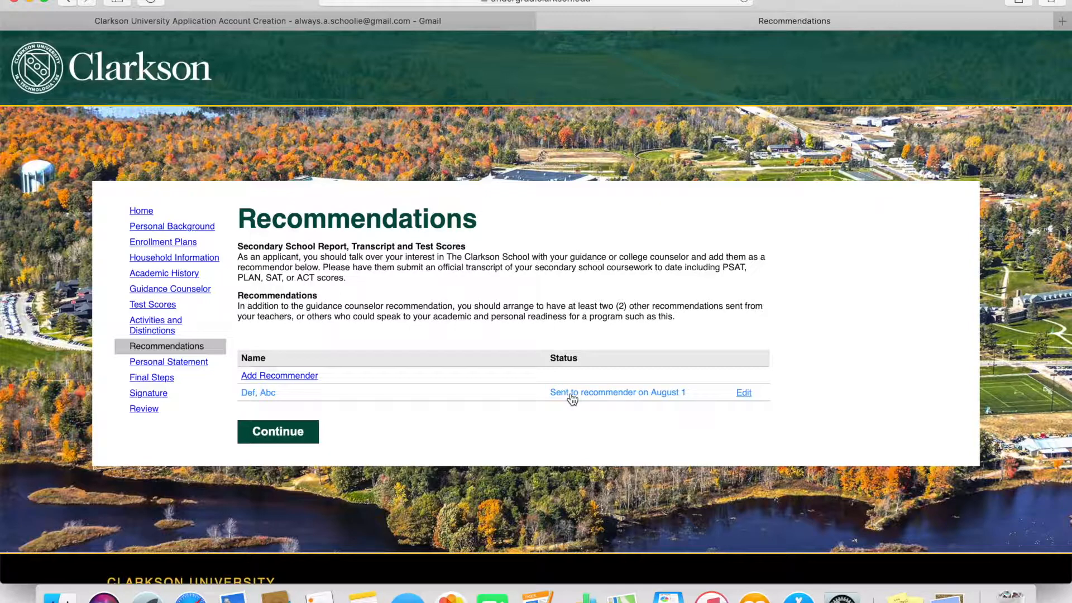
click(742, 394)
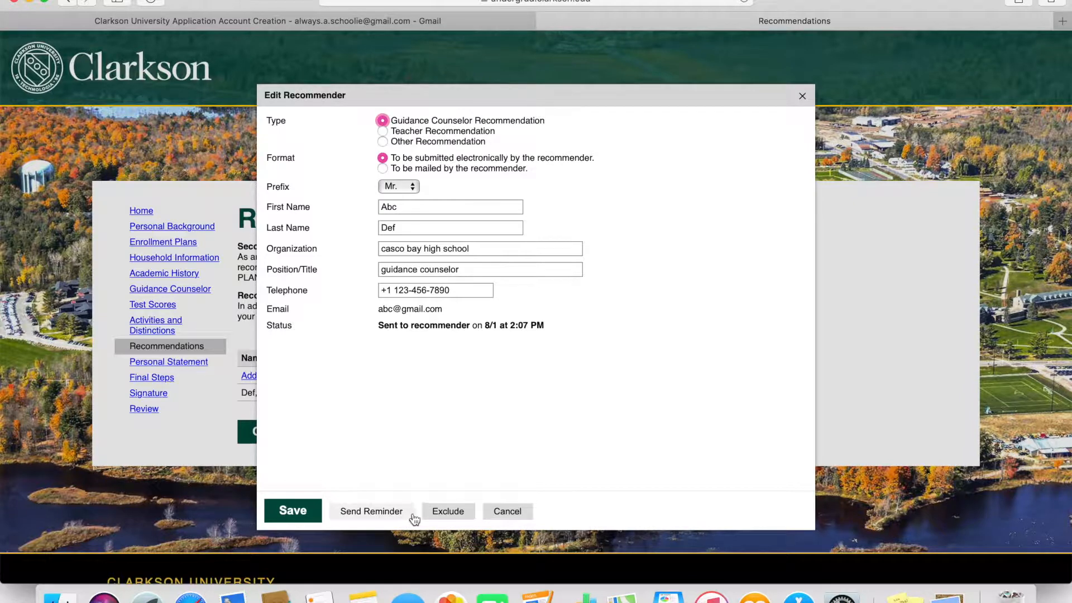
click(510, 510)
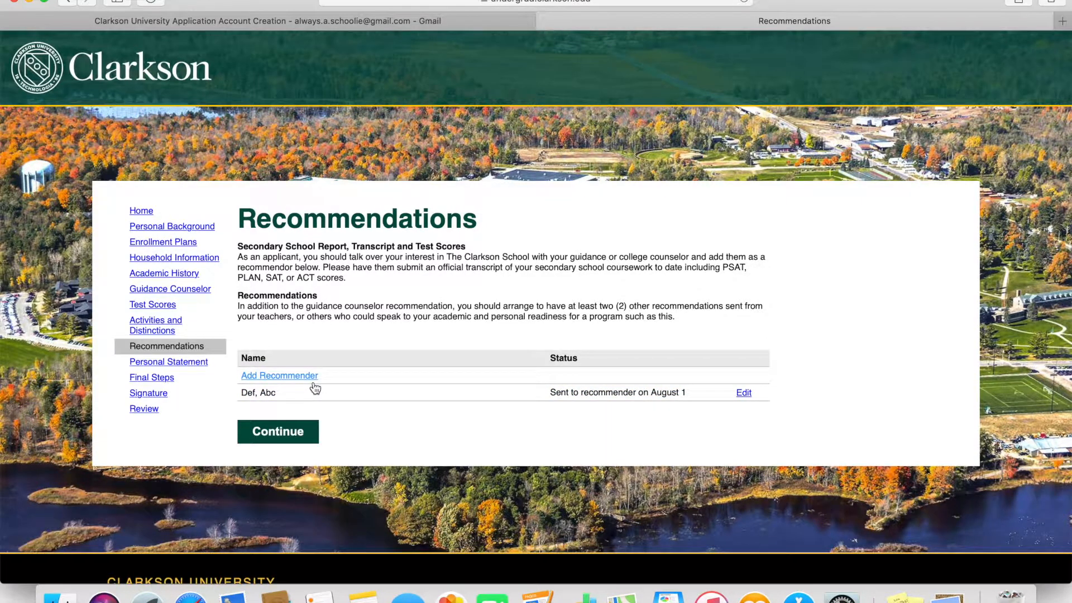
click(314, 383)
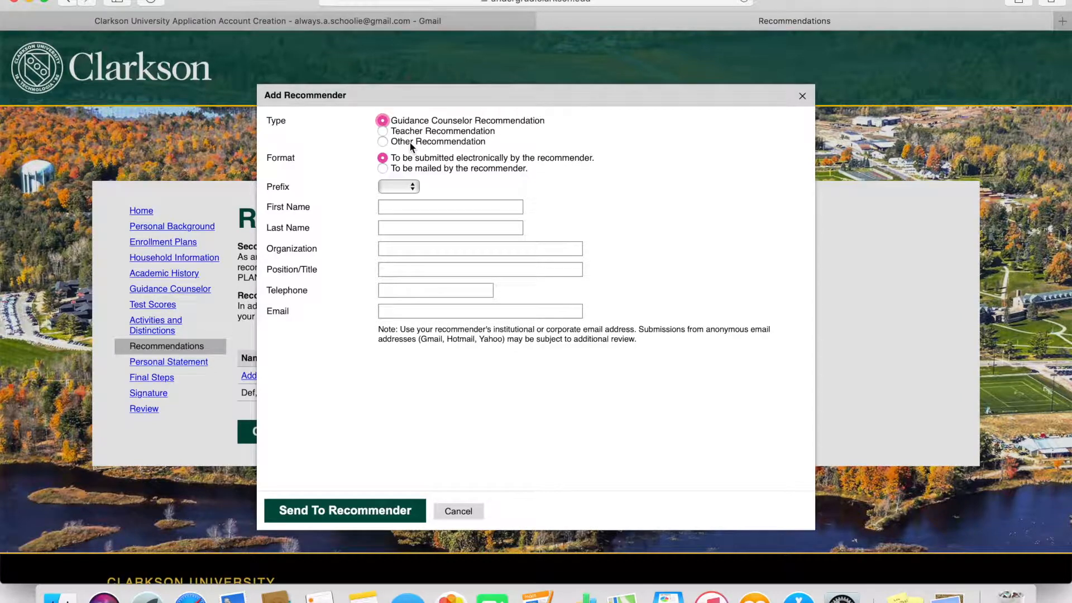
click(356, 509)
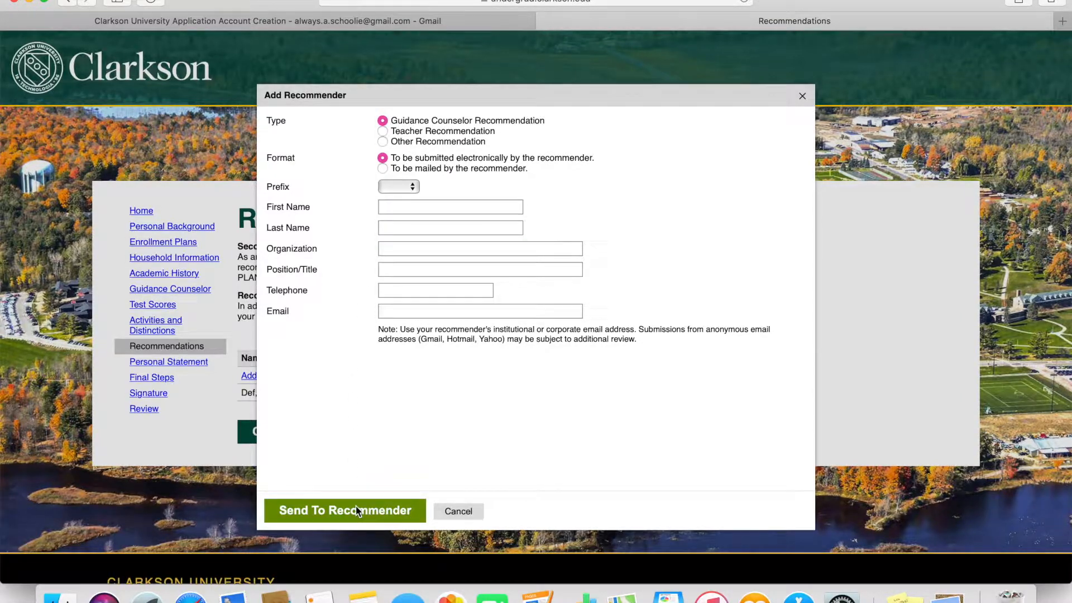
click(667, 307)
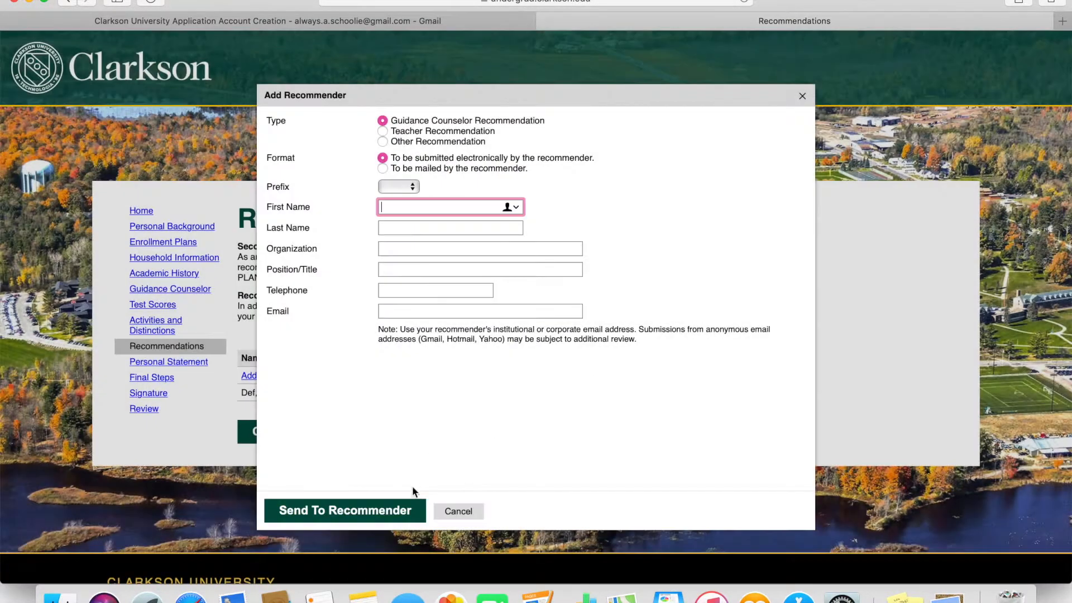
click(458, 511)
click(190, 363)
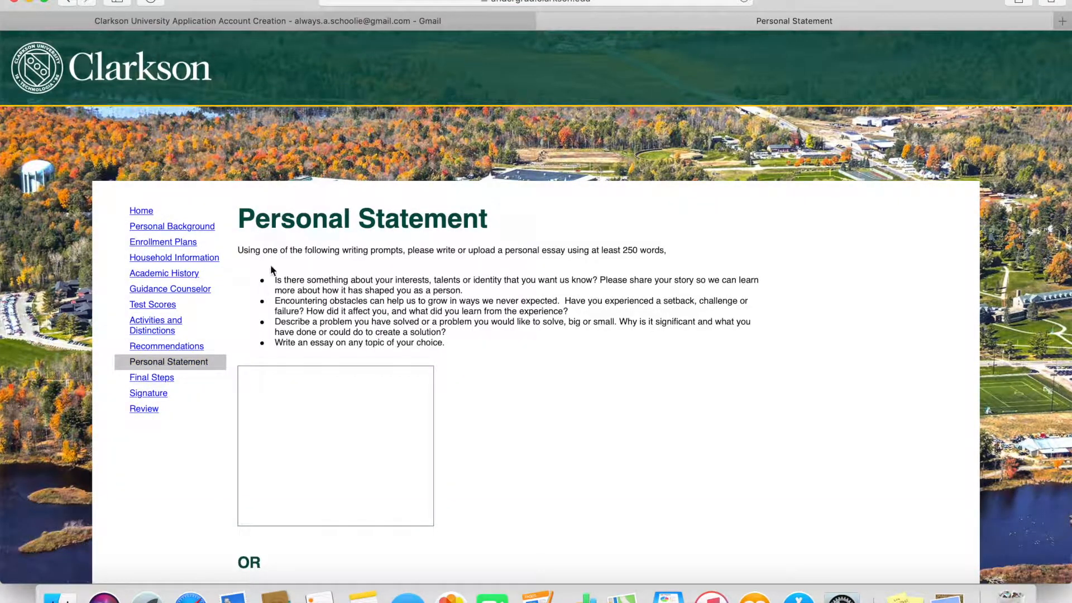
- Enter 'type it here' as the essay and 'upload here' as the video link, skip file upload, and continue
scroll(454, 434, down, 4)
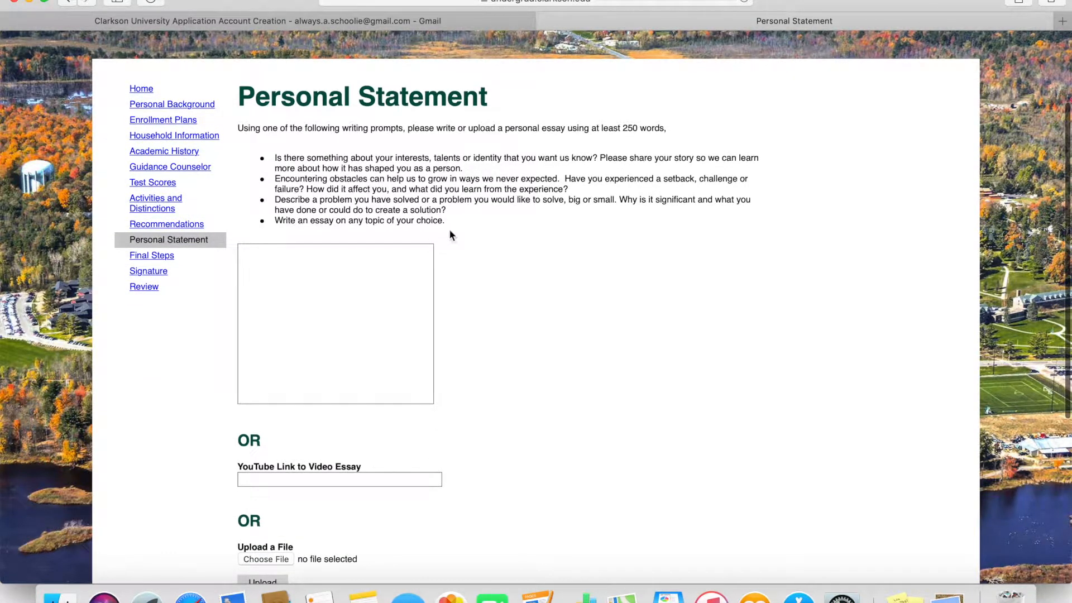
click(328, 285)
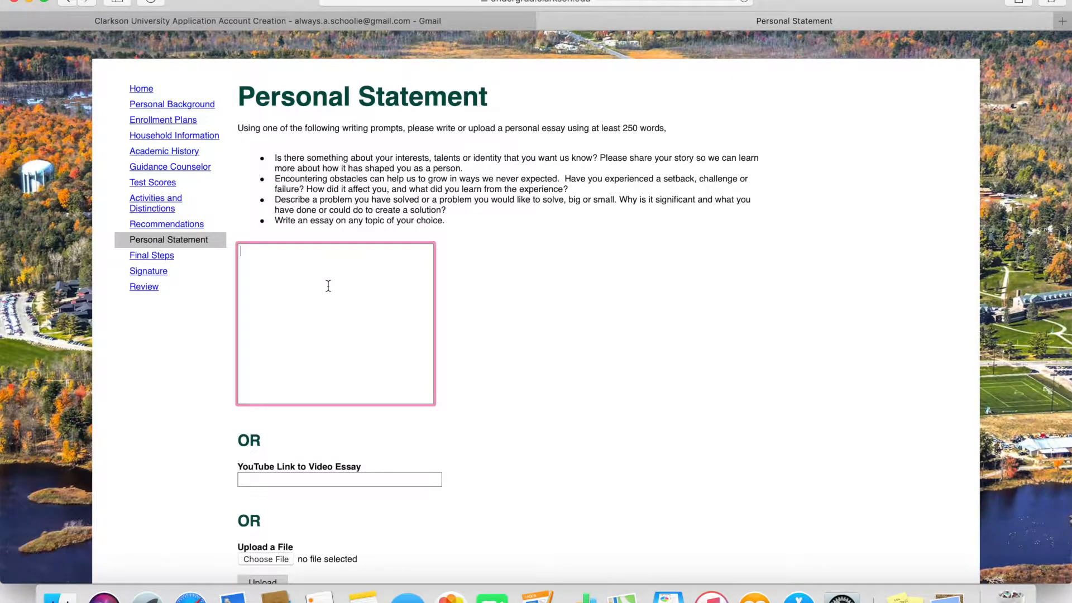
text(type it here)
scroll(364, 273, down, 5)
click(377, 302)
text(upload here)
click(273, 383)
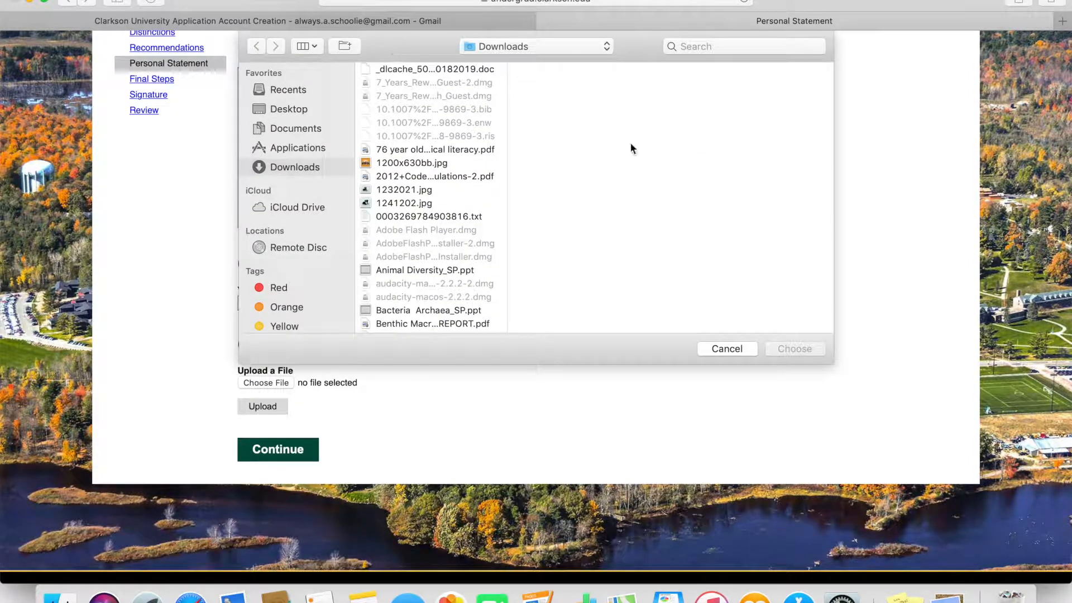
click(732, 349)
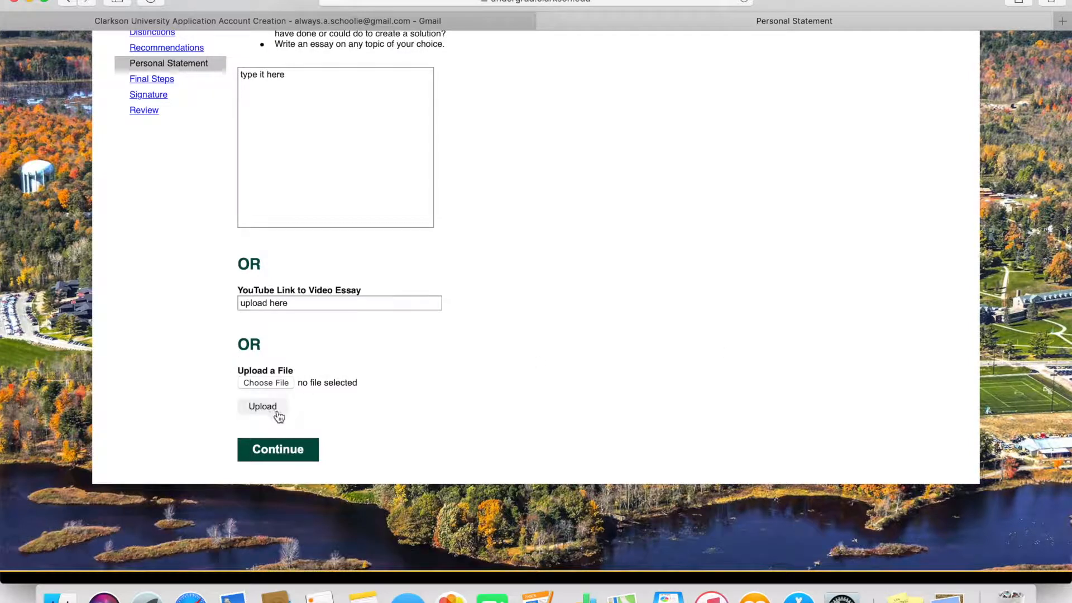
click(291, 450)
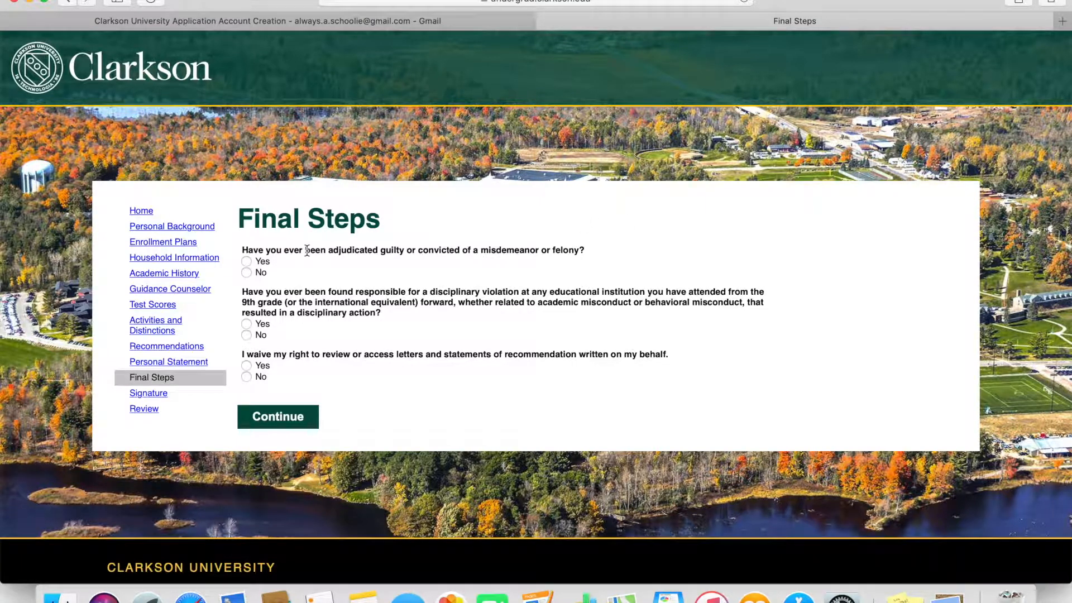
- Answer No to the misdemeanor and disciplinary questions, Yes to waiving recommendation access, and continue
click(247, 273)
scroll(248, 277, down, 3)
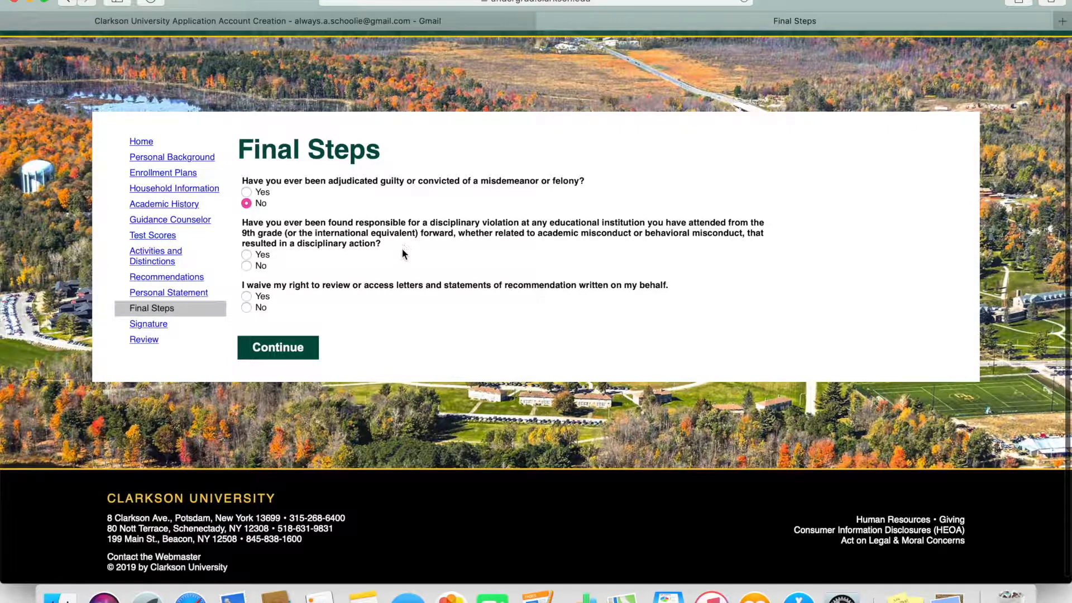
click(246, 267)
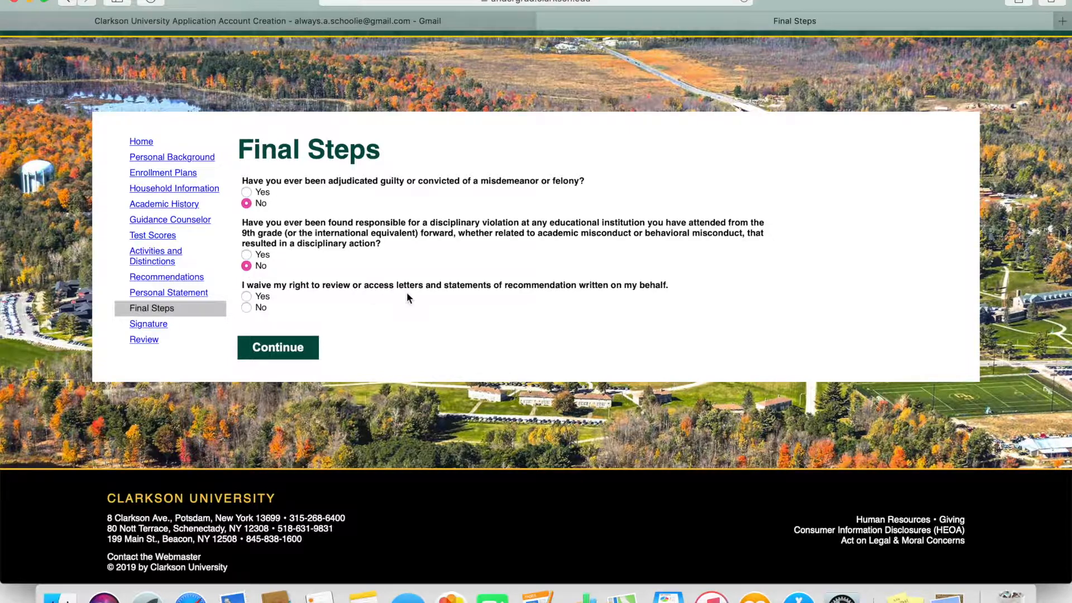
click(246, 296)
click(278, 345)
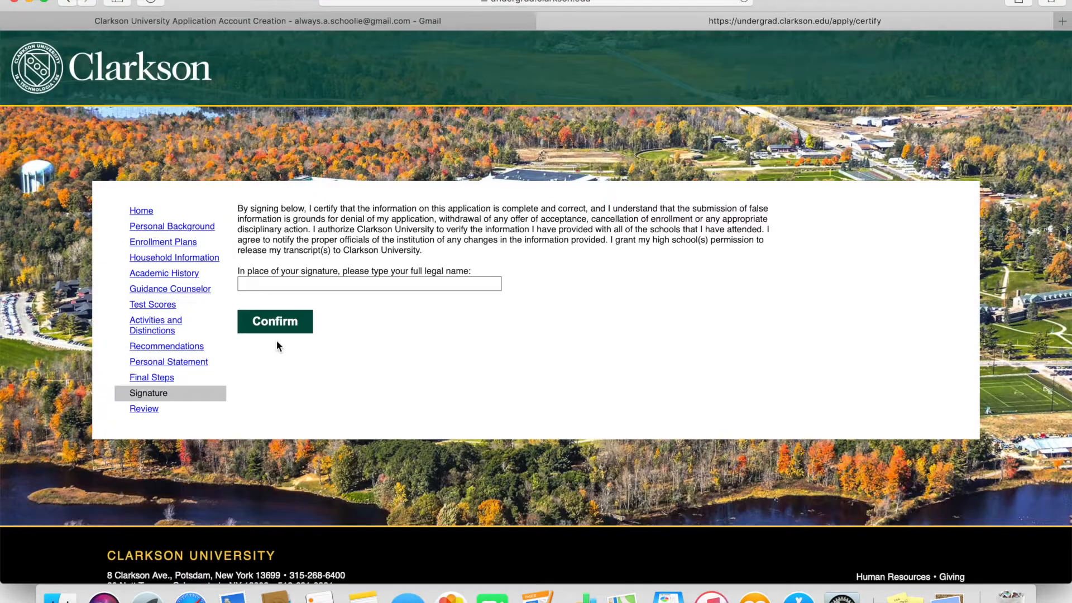
- Type the applicant's full legal name into the signature field
click(302, 284)
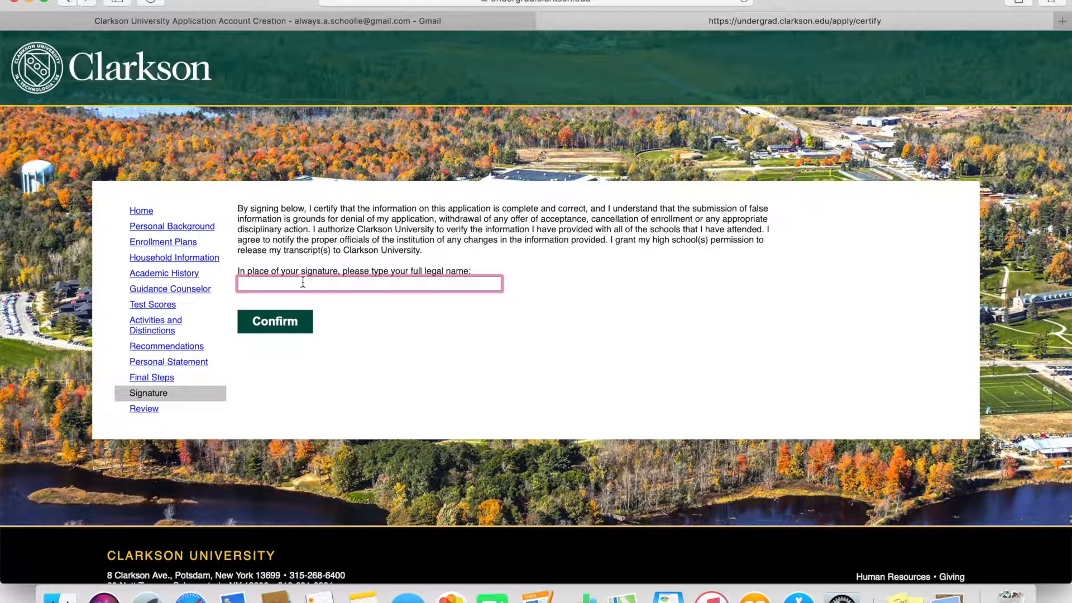
text(examplefirst example examplelast)
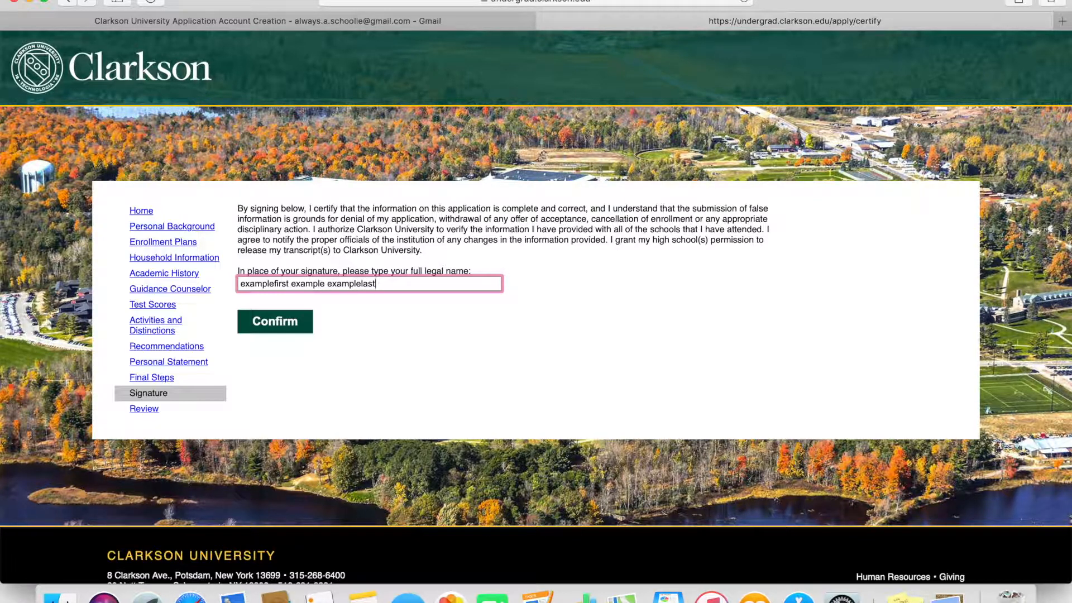
- Confirm the signature, submit the application, and acknowledge the final submission dialog
click(284, 322)
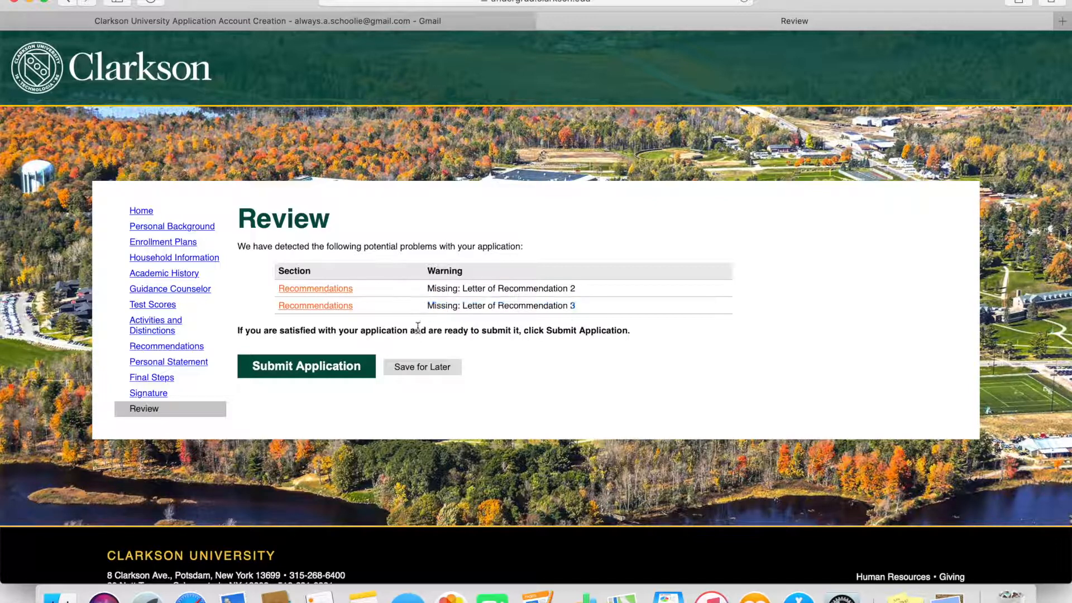
click(309, 367)
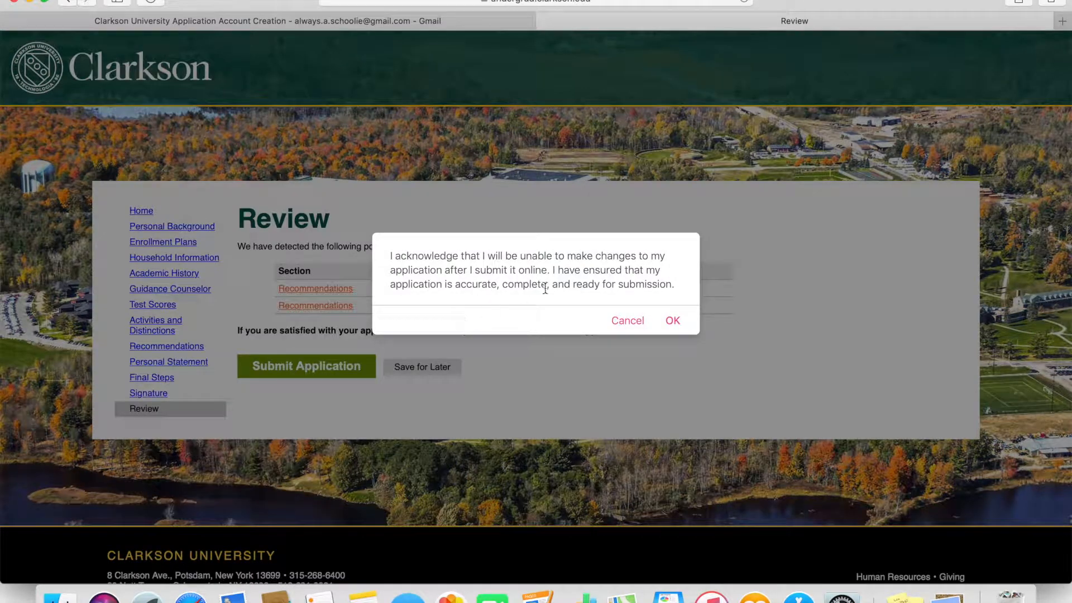
click(673, 321)
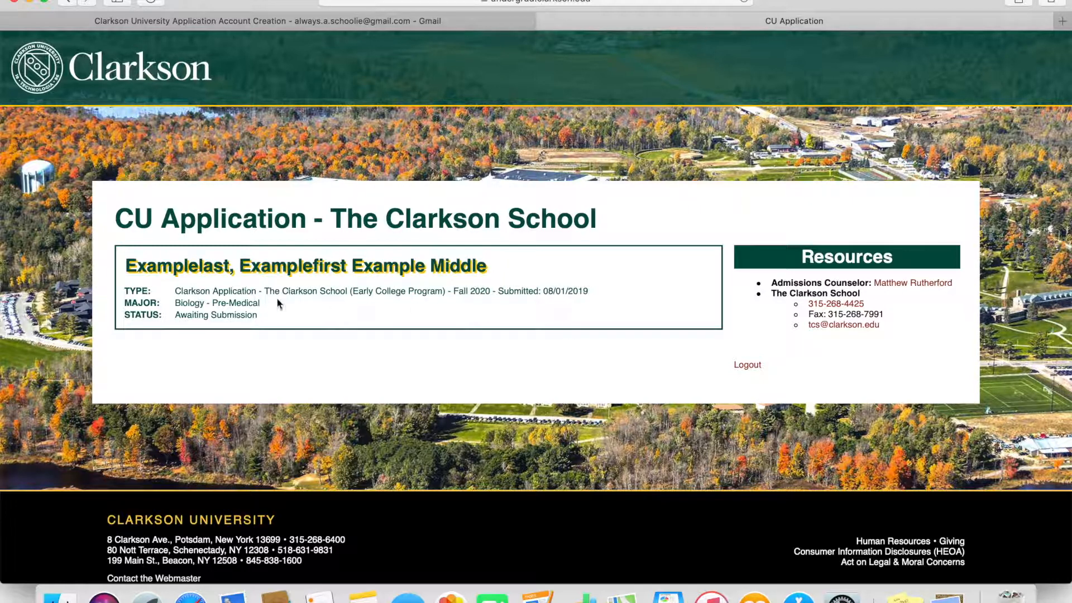
- Highlight the 'Awaiting Submission' status on the summary page, then log out of the portal
drag(271, 315, 175, 316)
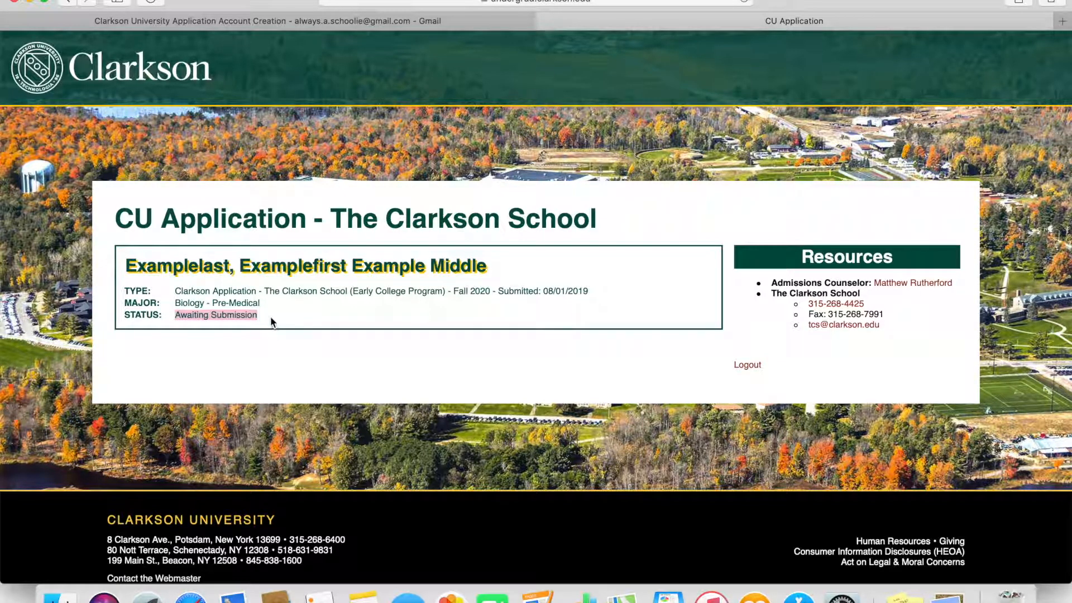
click(314, 338)
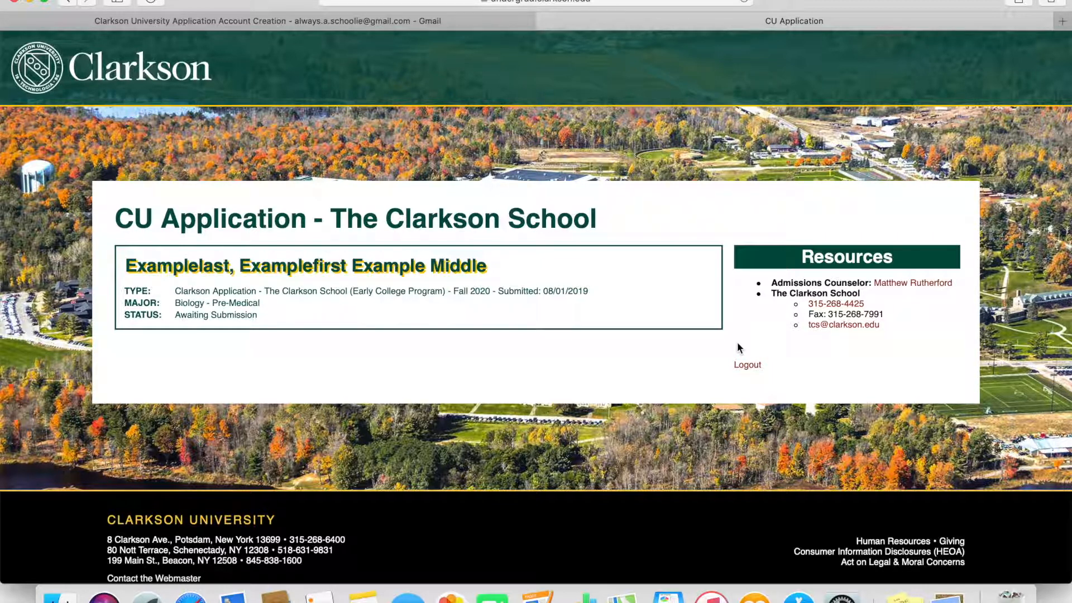
click(748, 365)
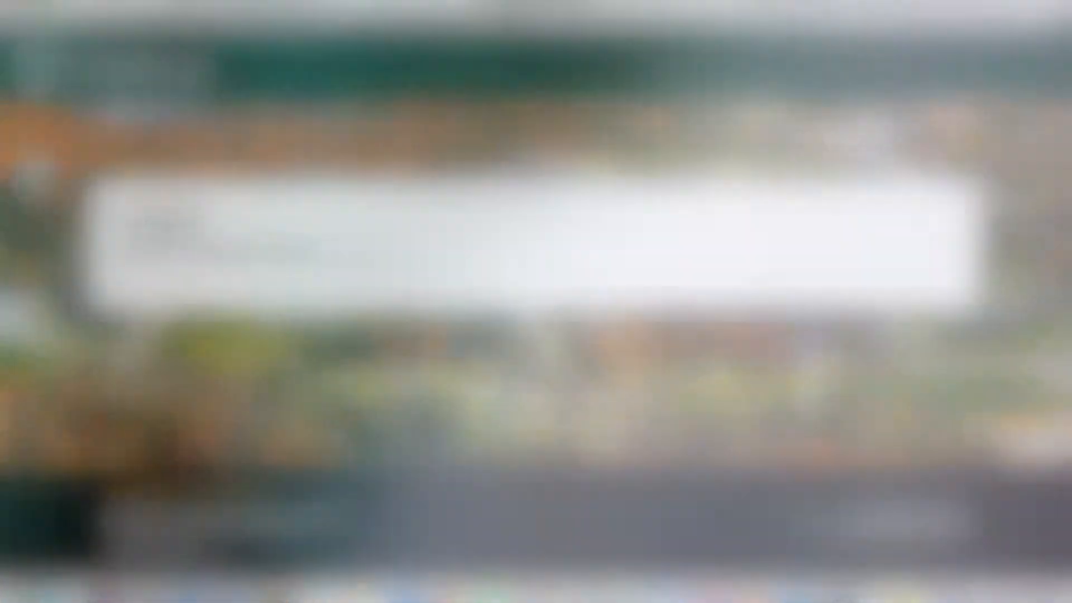